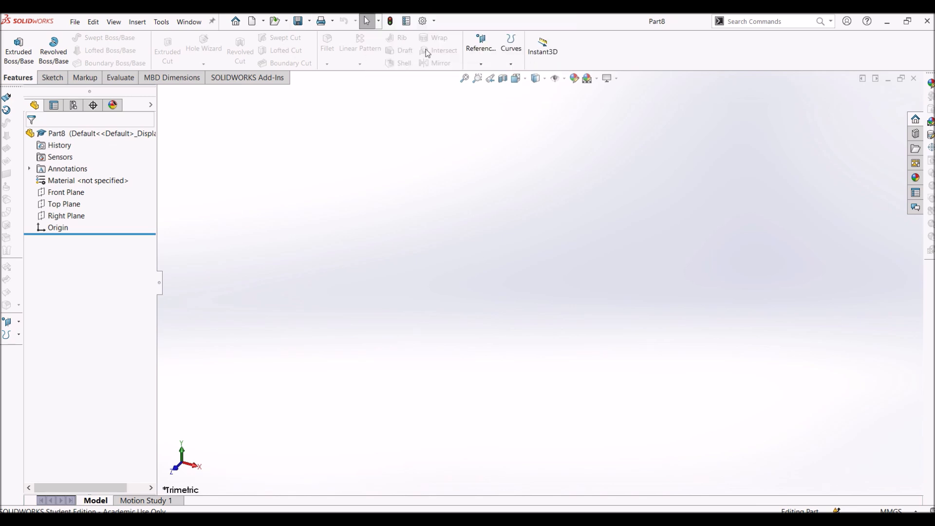
# Check the unit system in the document properties and accept the settings
pyautogui.click(422, 22)
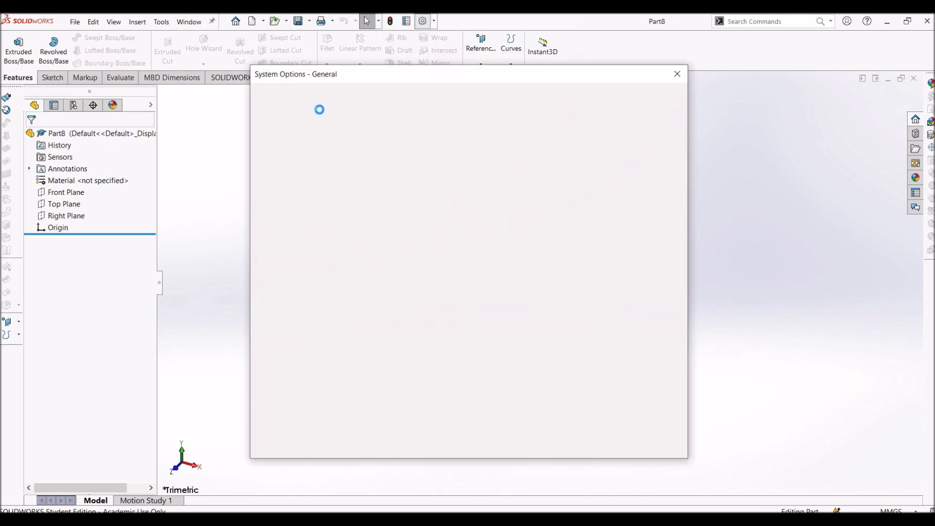
pyautogui.click(341, 99)
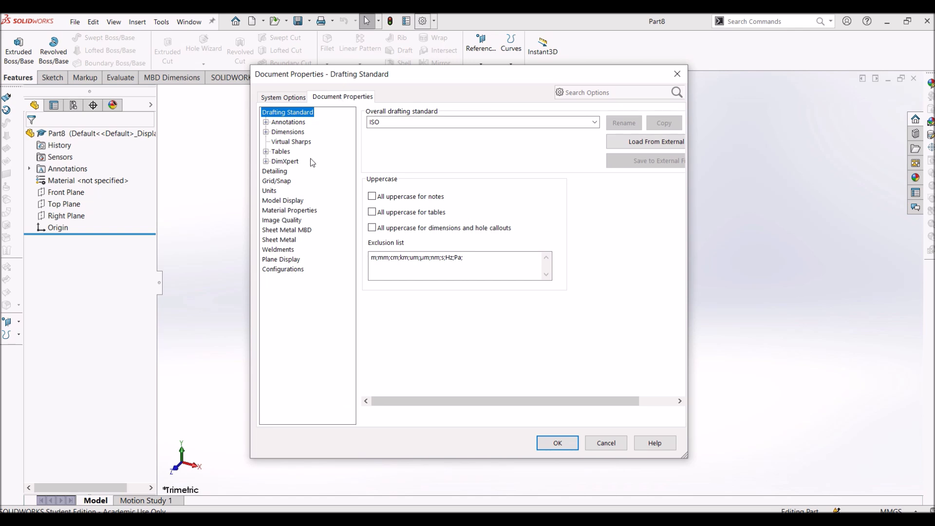
pyautogui.click(271, 191)
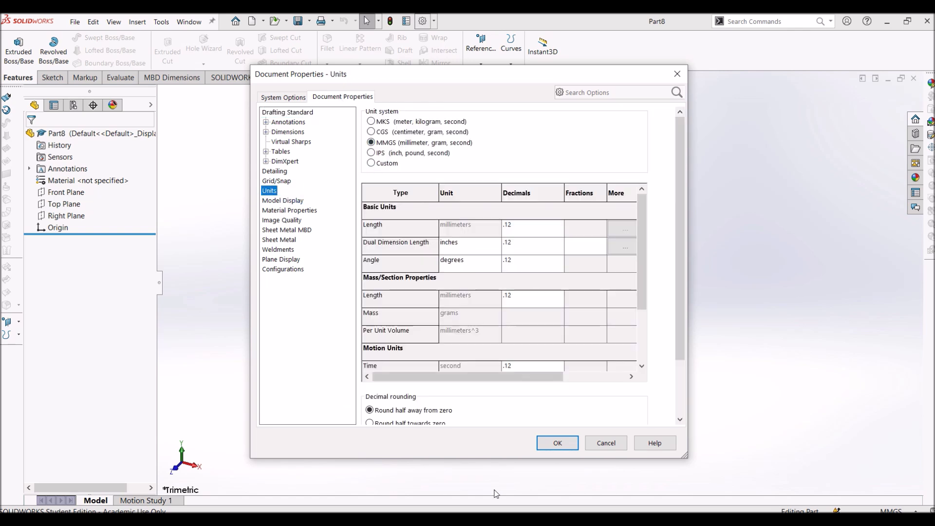
pyautogui.click(560, 442)
pyautogui.click(557, 442)
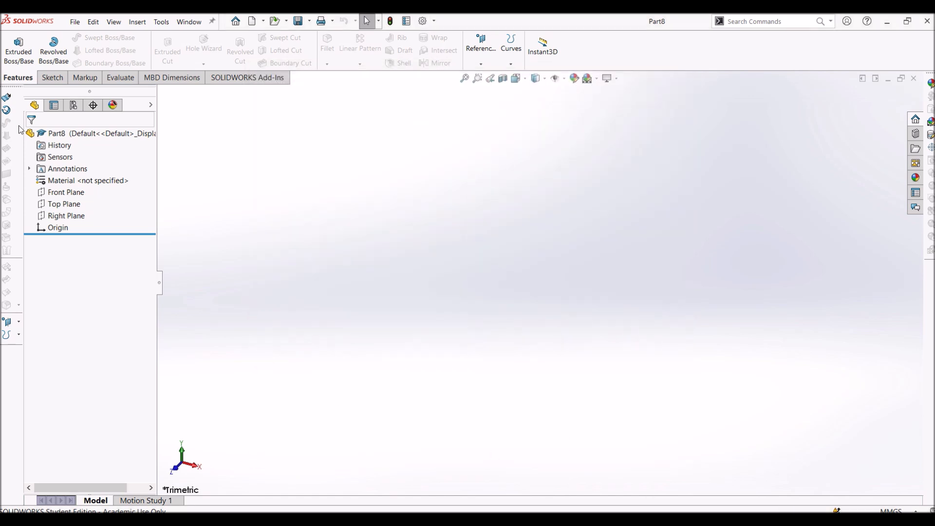
# Start a new sketch on the Front Plane
pyautogui.click(53, 78)
pyautogui.click(14, 44)
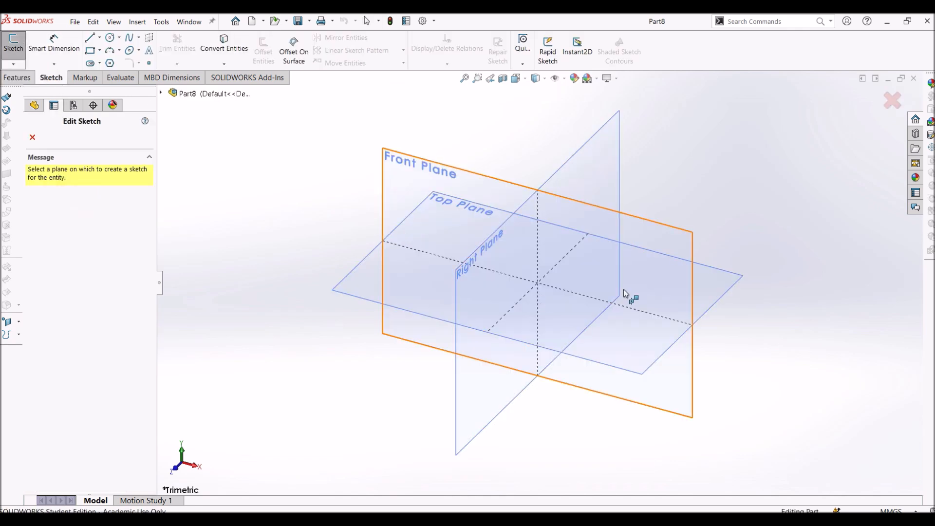
pyautogui.click(693, 249)
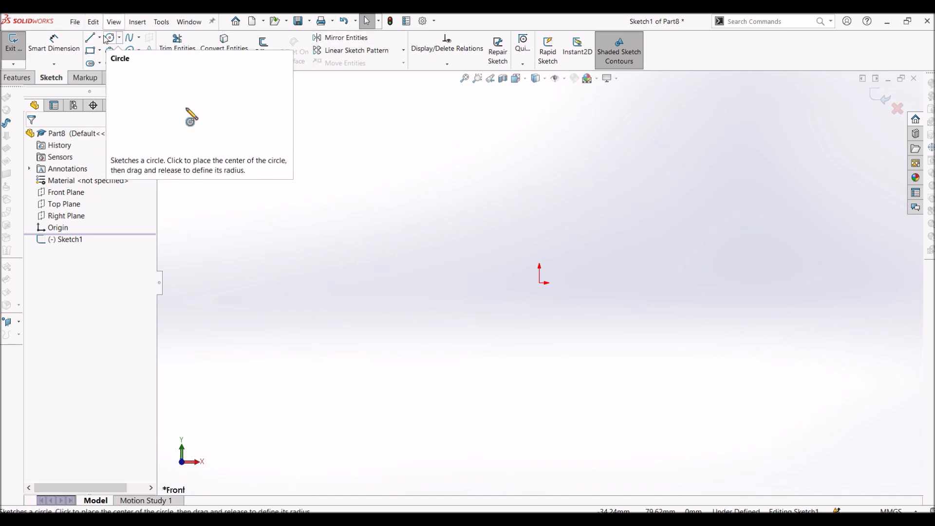
pyautogui.click(119, 38)
pyautogui.click(101, 40)
pyautogui.click(100, 38)
pyautogui.click(105, 63)
pyautogui.click(540, 283)
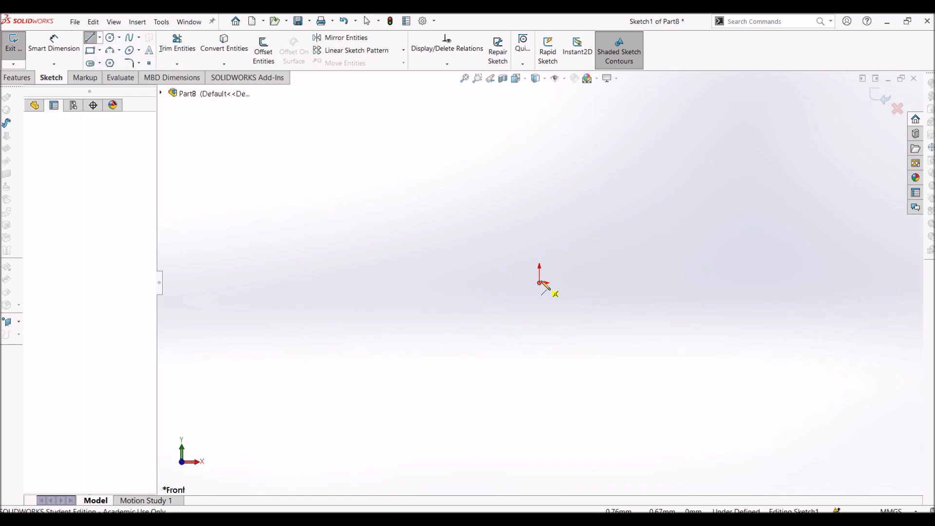
pyautogui.click(542, 93)
pyautogui.hotkey('ctrl', 'z')
pyautogui.press('Escape')
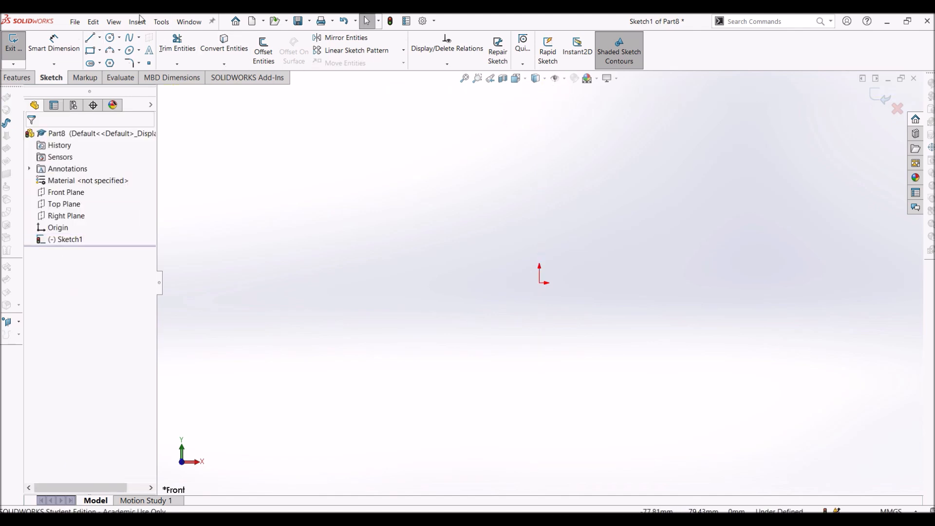
# Draw two centerlines from the origin: a vertical one about 64 mm upward and a horizontal one about 48 mm to the right
pyautogui.click(101, 37)
pyautogui.click(113, 61)
pyautogui.click(539, 284)
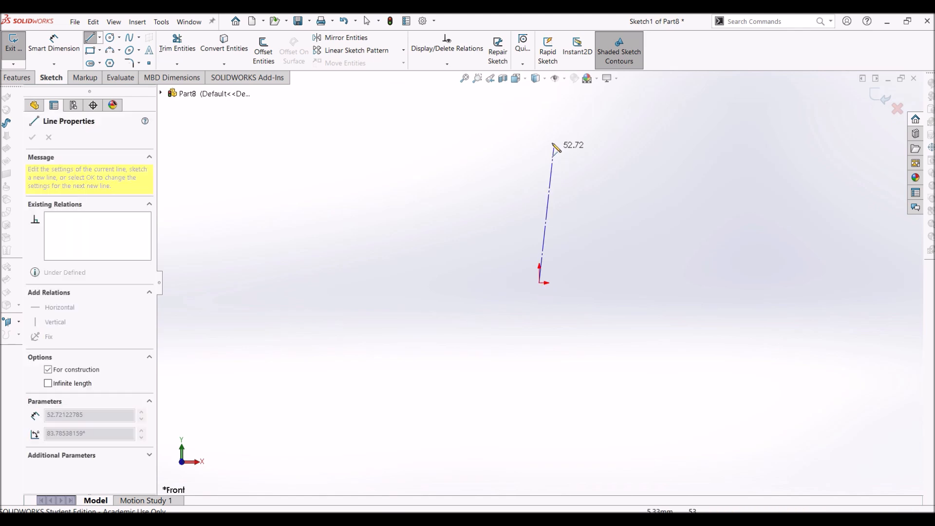
pyautogui.click(540, 118)
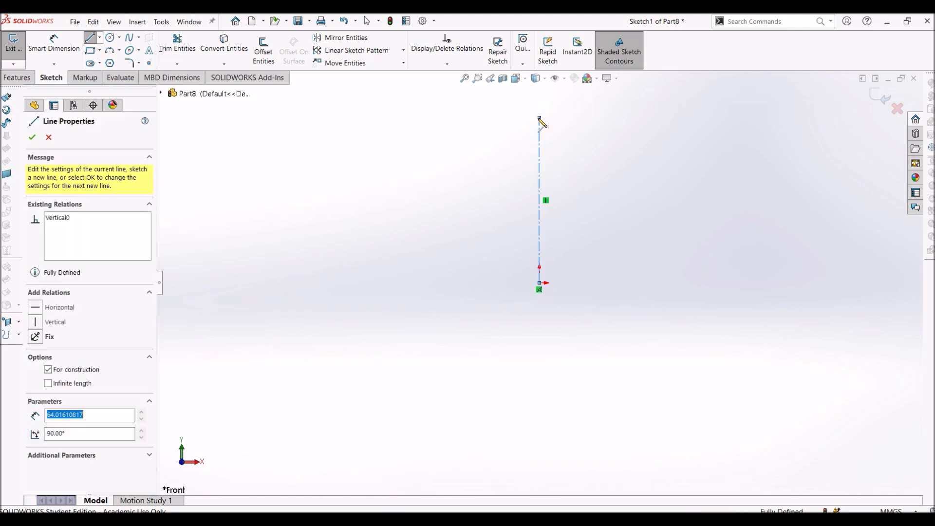
pyautogui.click(540, 283)
pyautogui.click(664, 282)
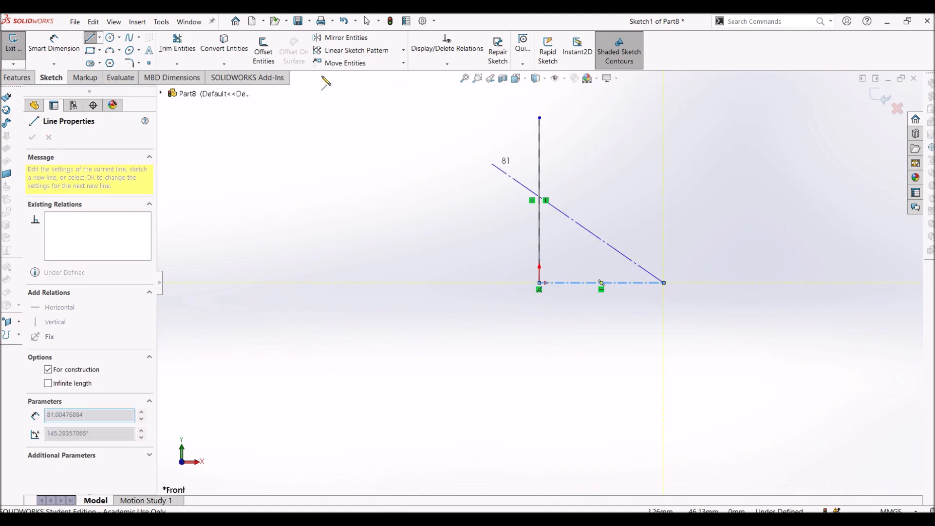
# Draw a corner rectangle about 34 mm wide from the origin, with its sides along the vertical and horizontal centerlines
pyautogui.click(89, 50)
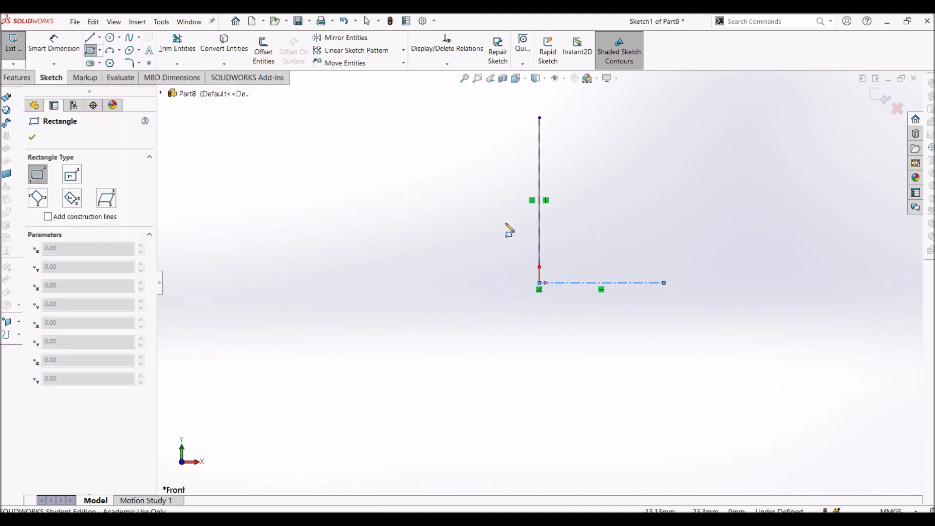
pyautogui.scroll(-4, 655, 221)
pyautogui.scroll(7, 659, 222)
pyautogui.scroll(-5, 661, 226)
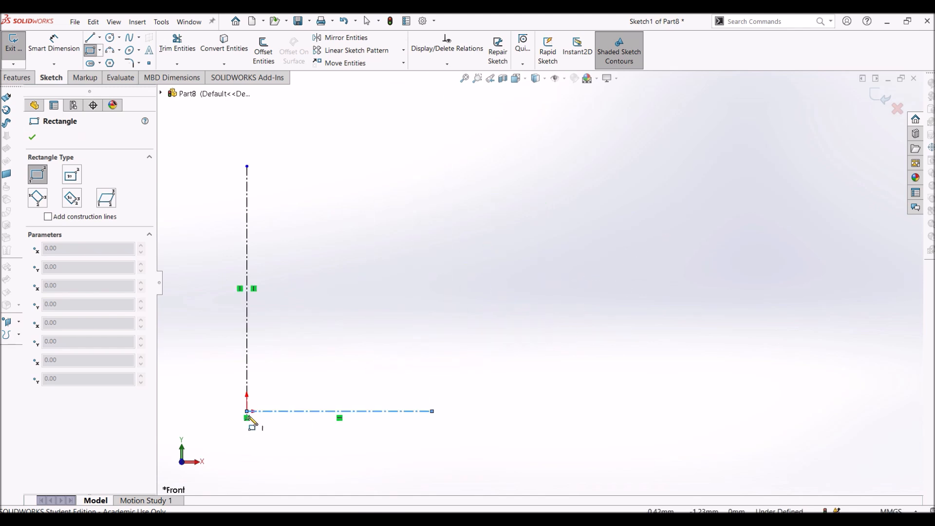
pyautogui.click(247, 412)
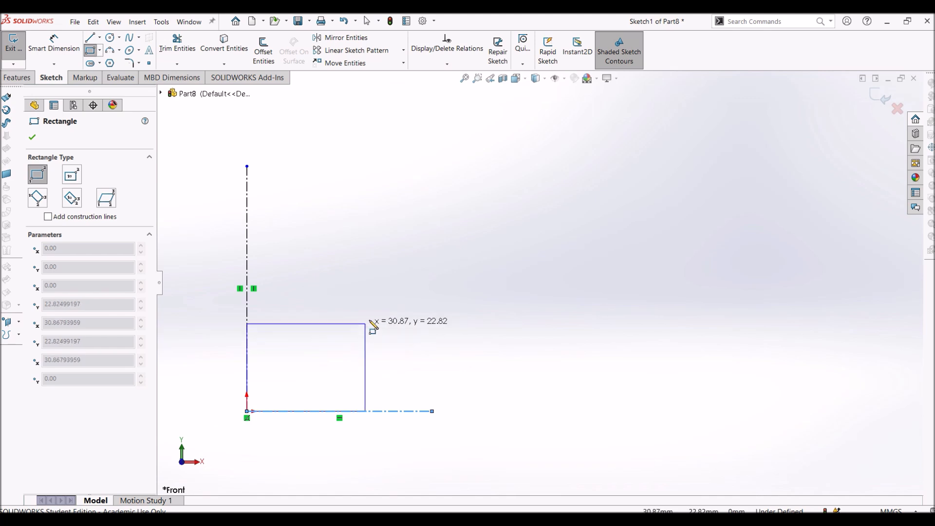
pyautogui.click(375, 270)
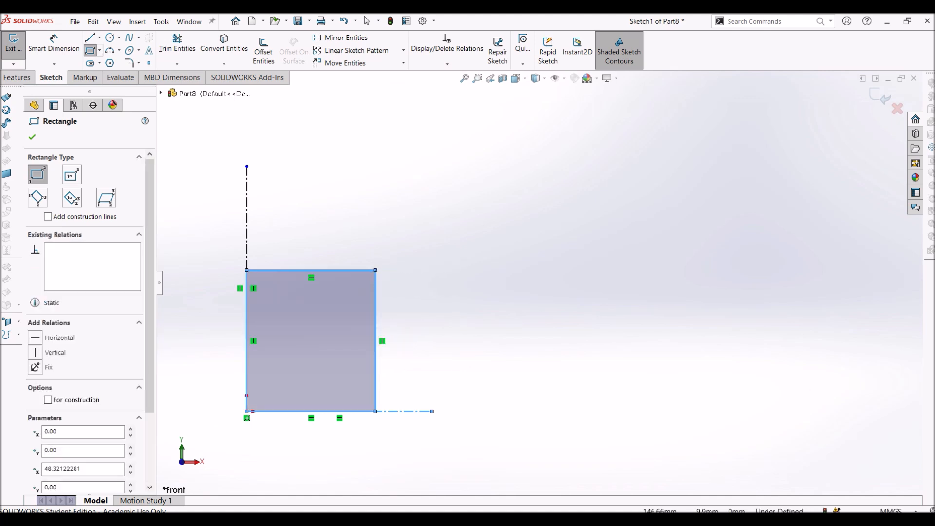
# Dimension the rectangle to 100 mm wide and 110 mm high
pyautogui.click(47, 43)
pyautogui.click(360, 271)
pyautogui.click(379, 220)
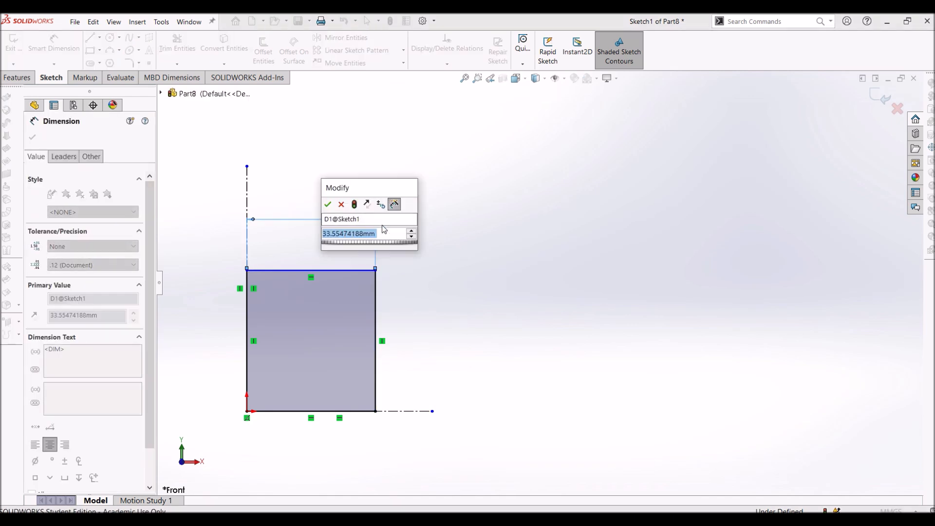
pyautogui.write('100')
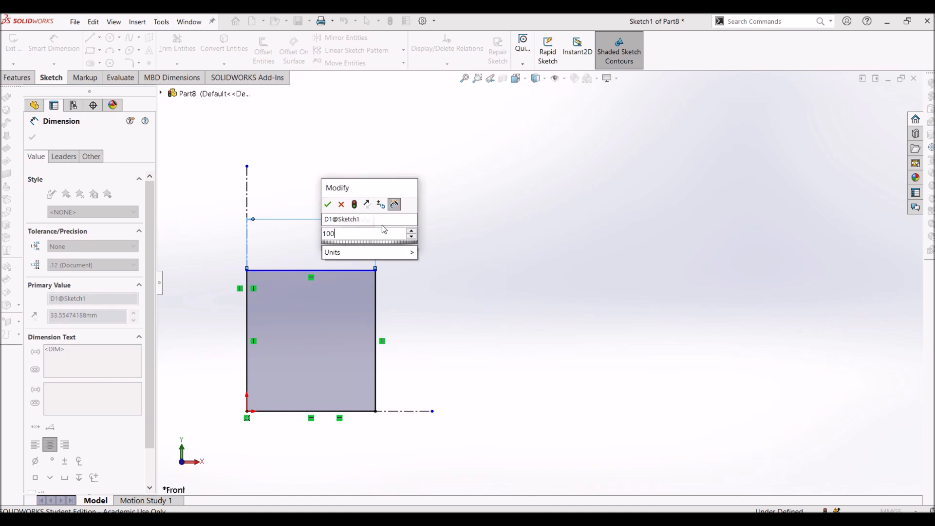
pyautogui.press('Return')
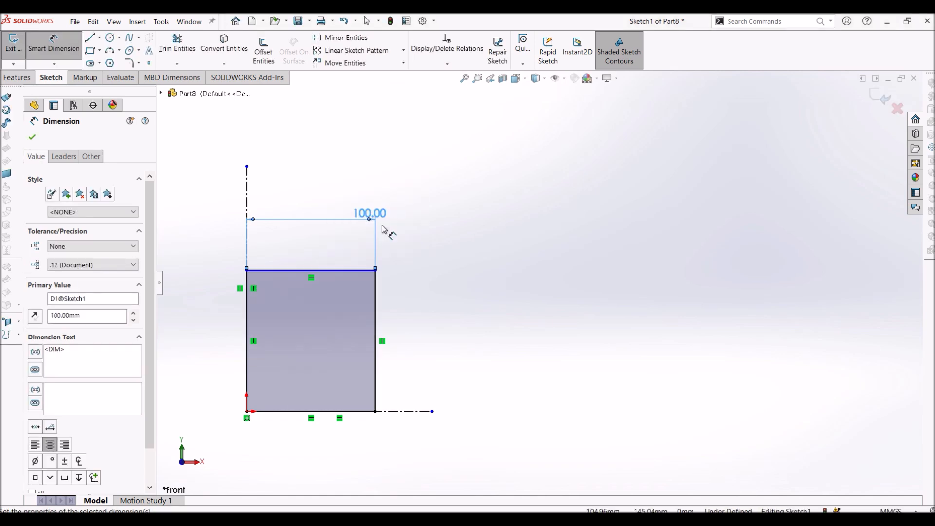
pyautogui.click(377, 292)
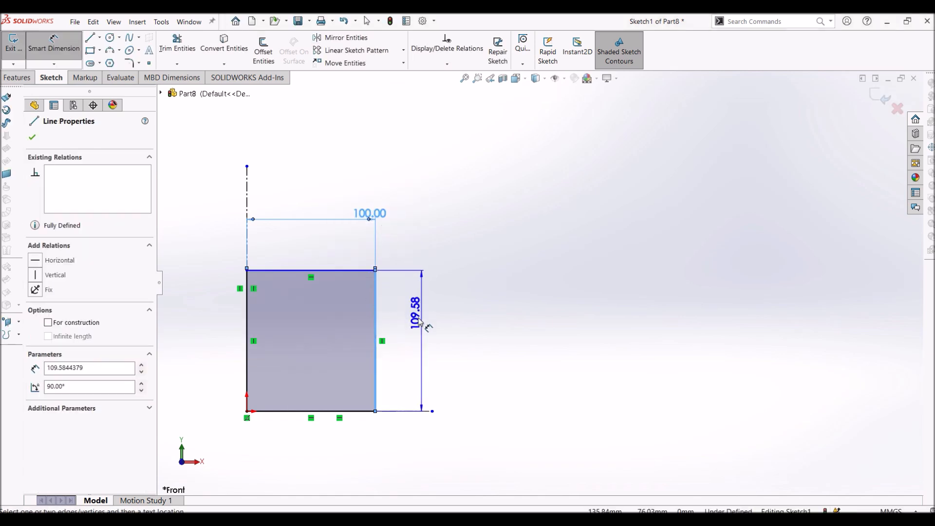
pyautogui.click(416, 336)
pyautogui.write('100')
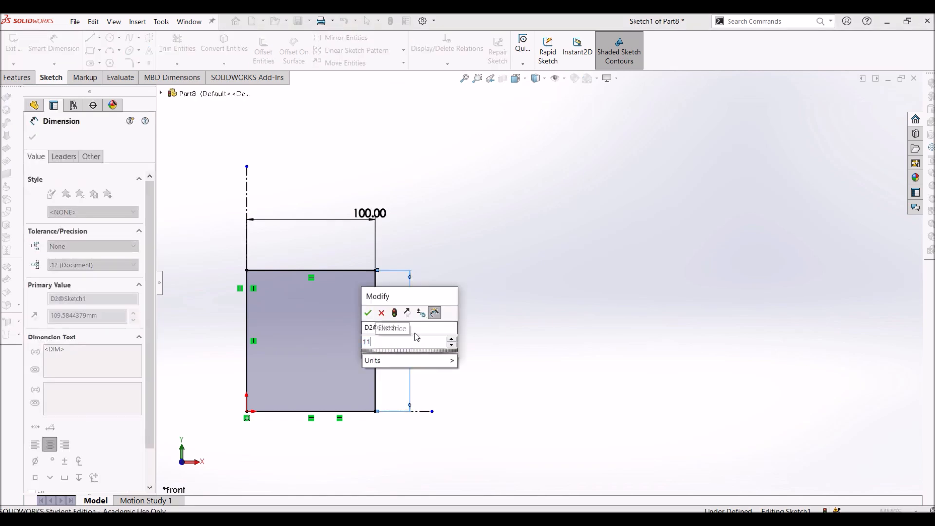
pyautogui.press('Return')
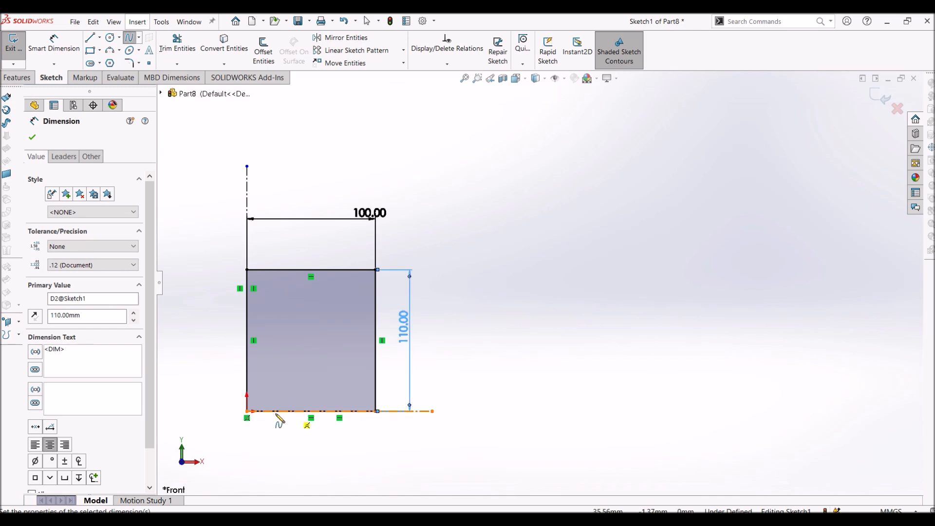
# Draw a six-point S-shaped spline from the rectangle's bottom edge, across its right side, ending just outside at the top edge's height
pyautogui.click(301, 412)
pyautogui.click(311, 404)
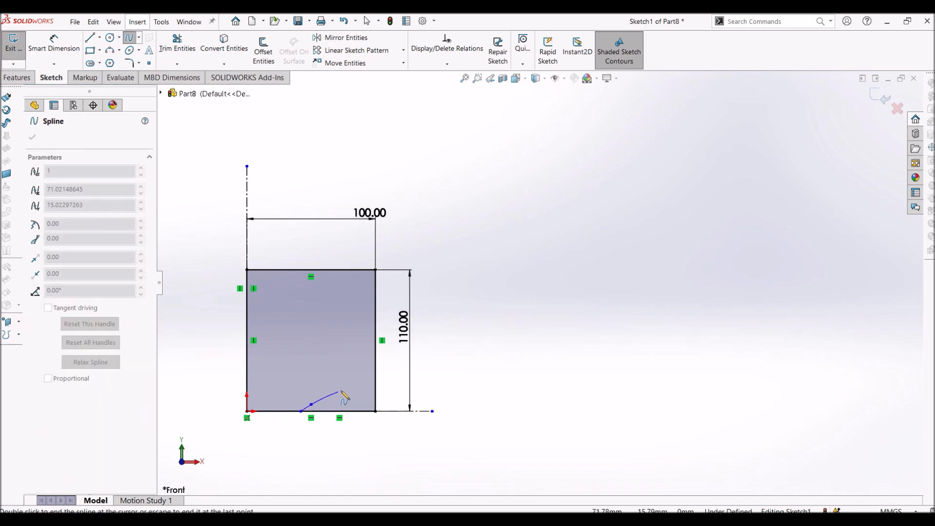
pyautogui.click(337, 361)
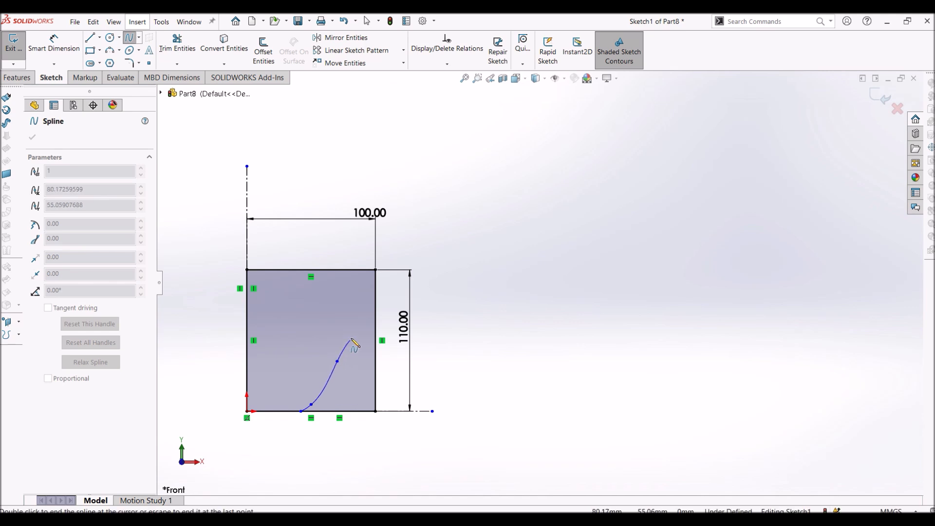
pyautogui.click(376, 287)
pyautogui.click(391, 276)
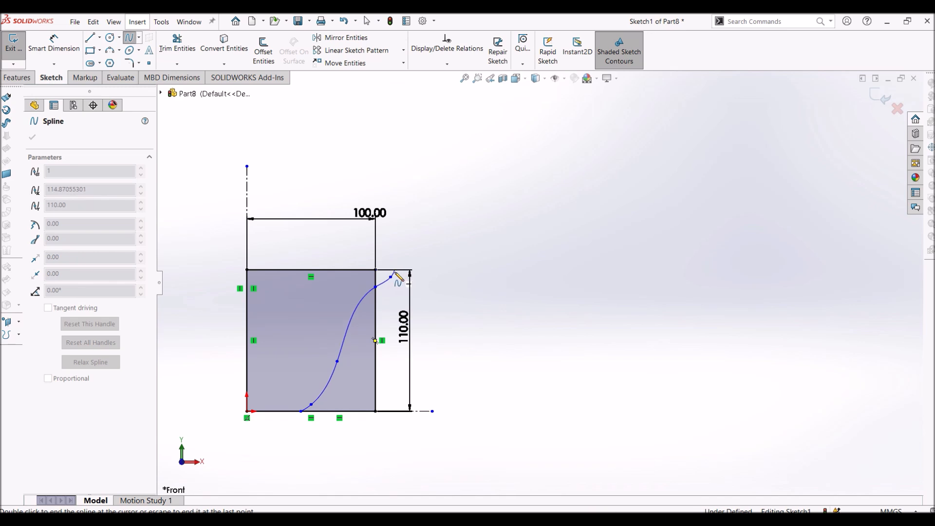
pyautogui.click(394, 270)
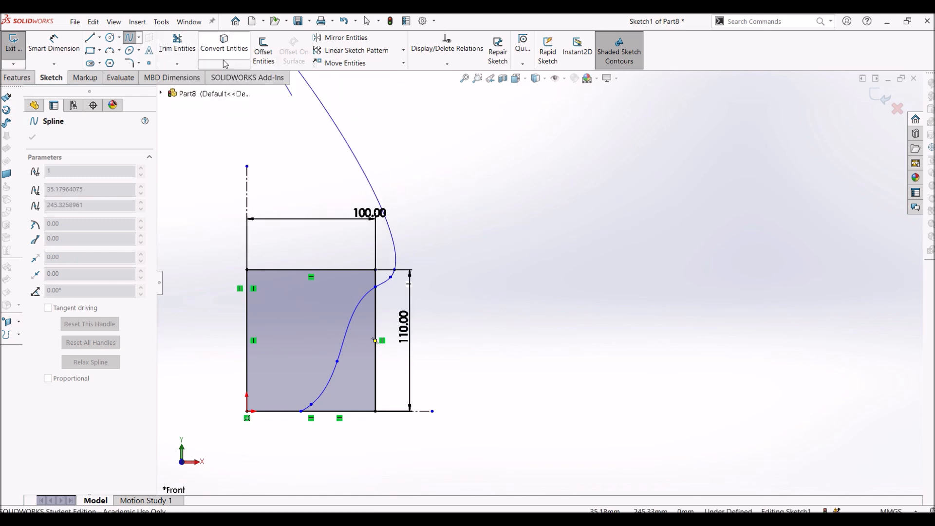
# Offset the S-shaped spline by 3 mm toward its outer, right-hand side
pyautogui.click(263, 52)
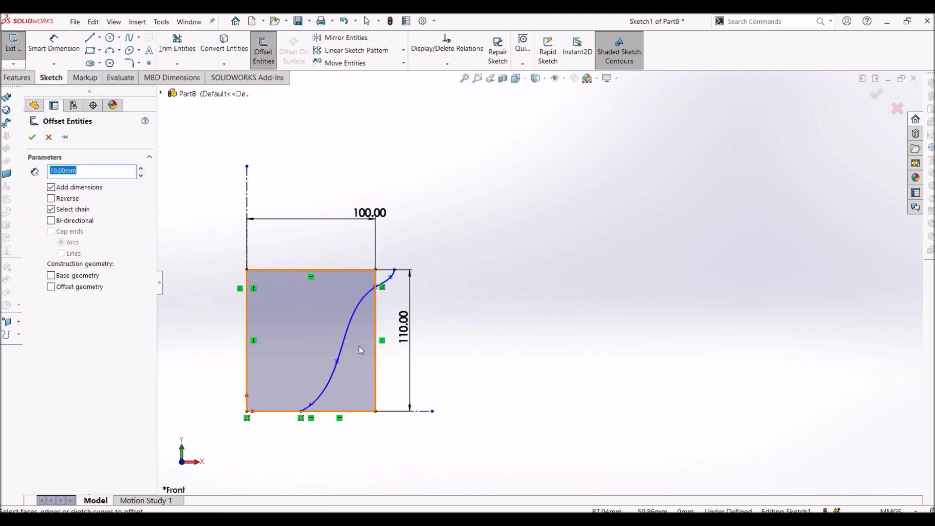
pyautogui.click(343, 349)
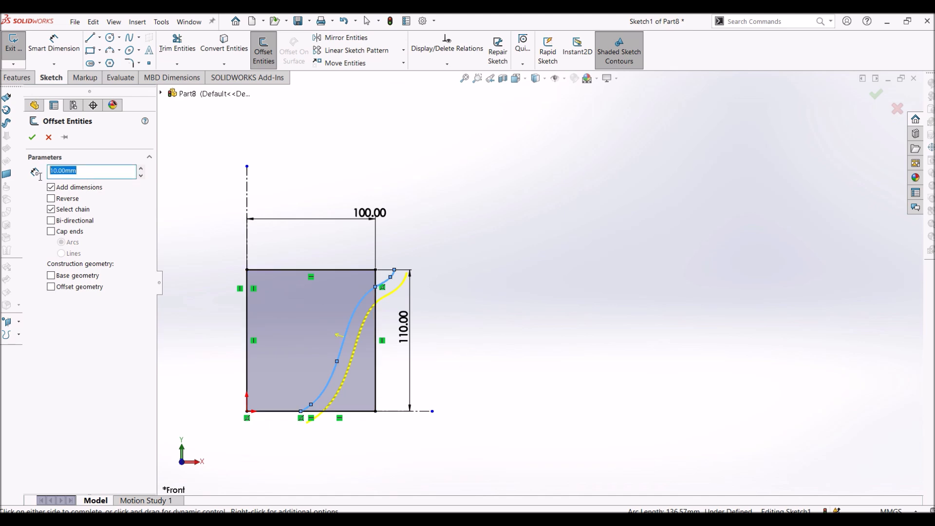
pyautogui.write('3')
pyautogui.press('Return')
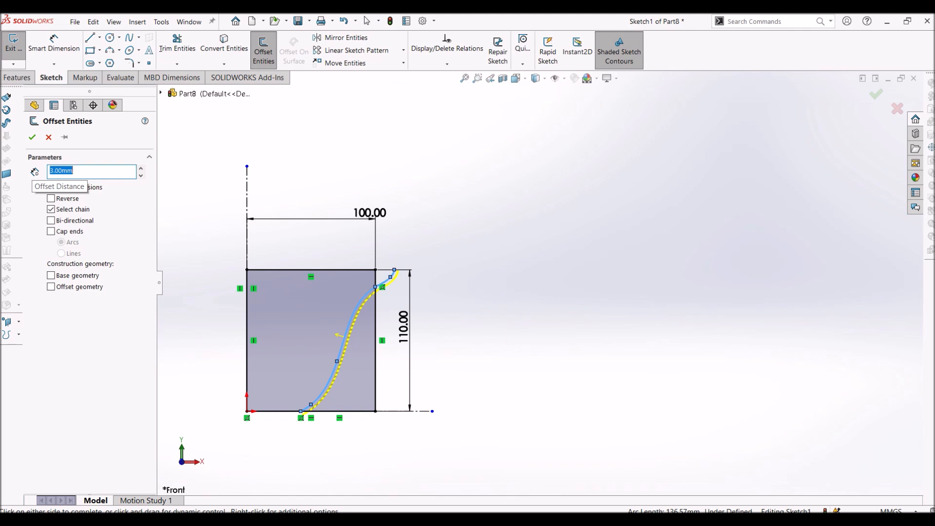
pyautogui.click(35, 138)
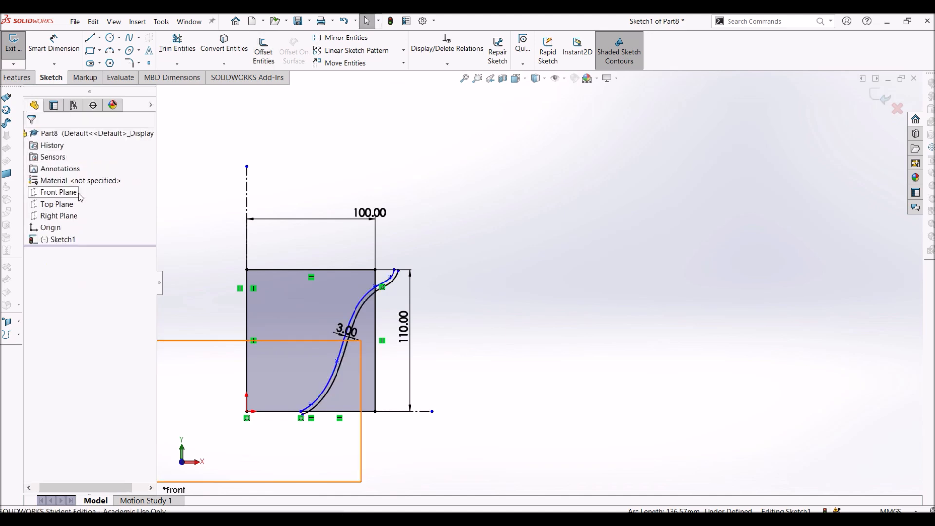
# Draw a small three-point spline cap joining the upper ends of the original curve and its 3 mm offset
pyautogui.scroll(-5, 297, 393)
pyautogui.scroll(6, 502, 297)
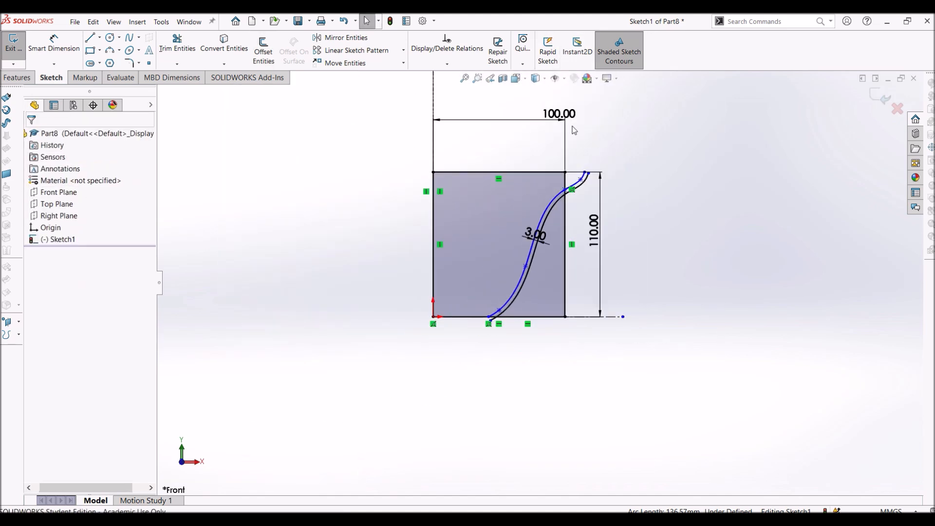
pyautogui.scroll(-5, 598, 177)
pyautogui.scroll(4, 592, 235)
pyautogui.scroll(-3, 533, 285)
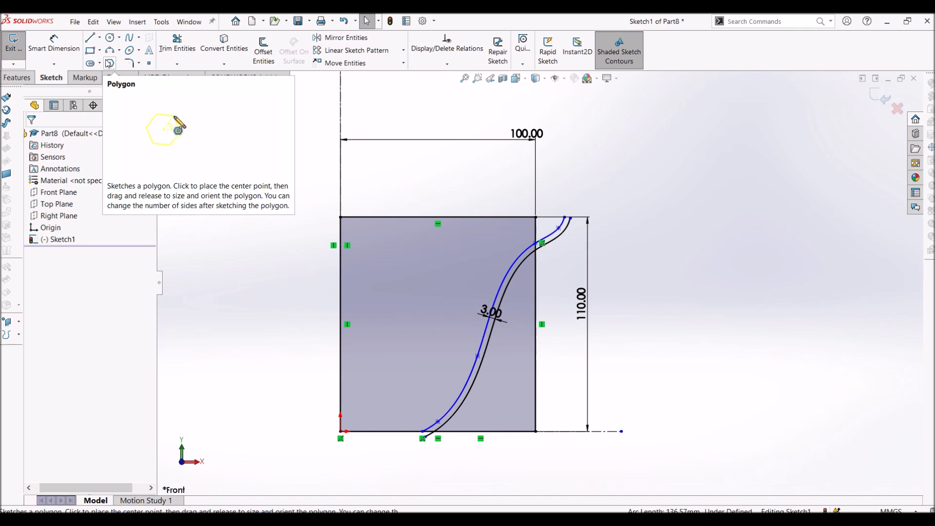
pyautogui.click(139, 38)
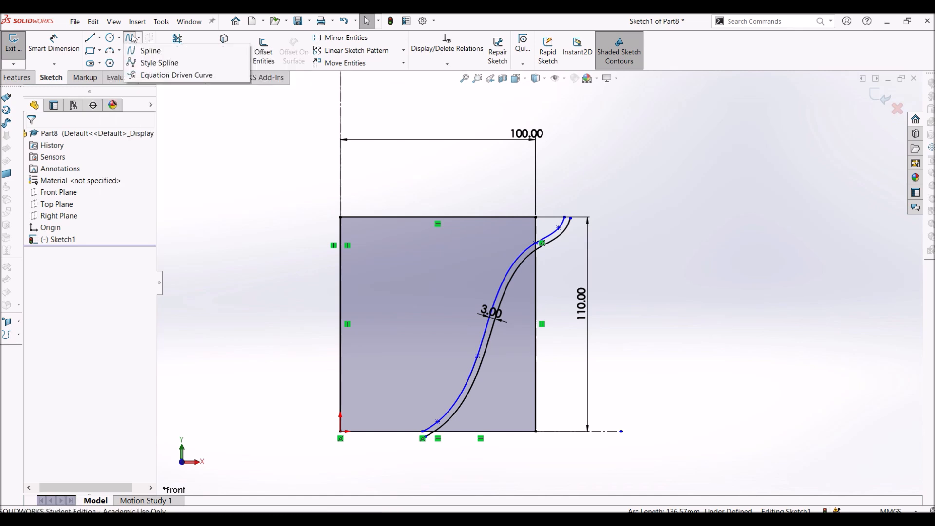
pyautogui.click(133, 39)
pyautogui.scroll(-3, 616, 210)
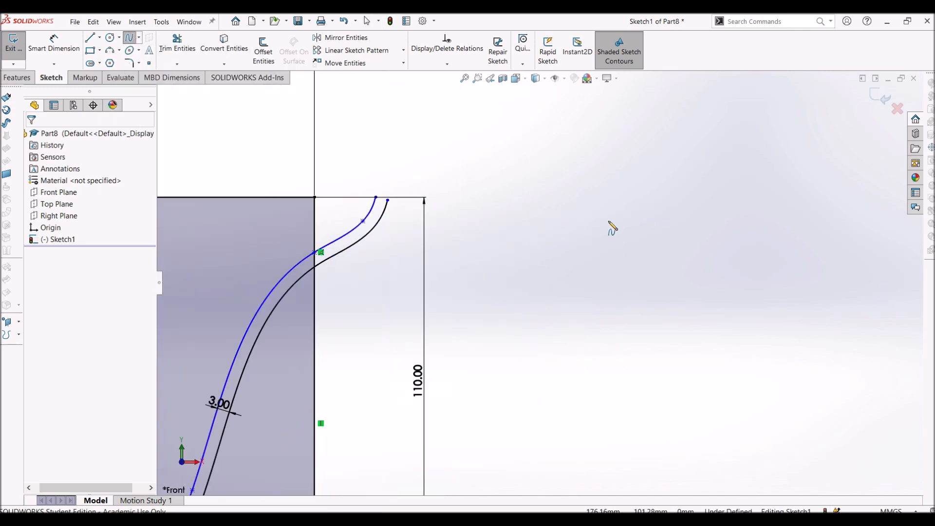
pyautogui.click(388, 200)
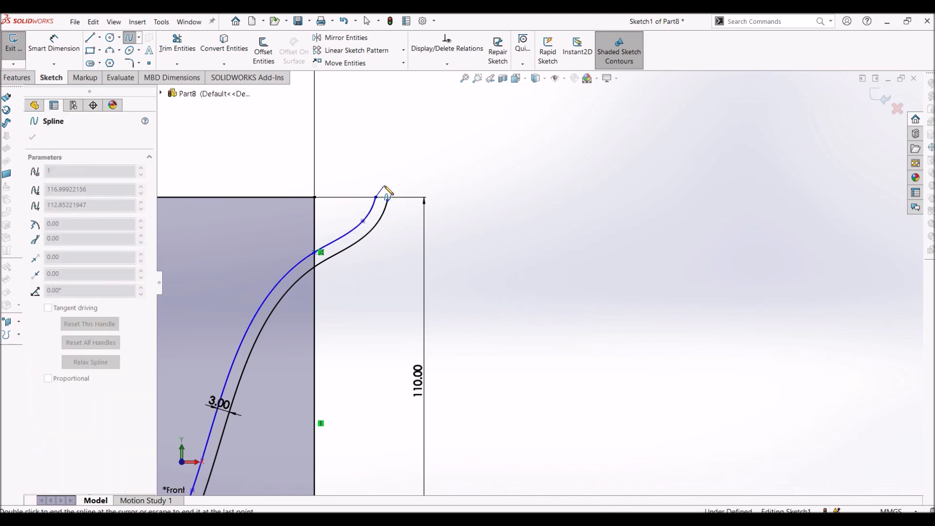
pyautogui.click(385, 187)
pyautogui.click(388, 200)
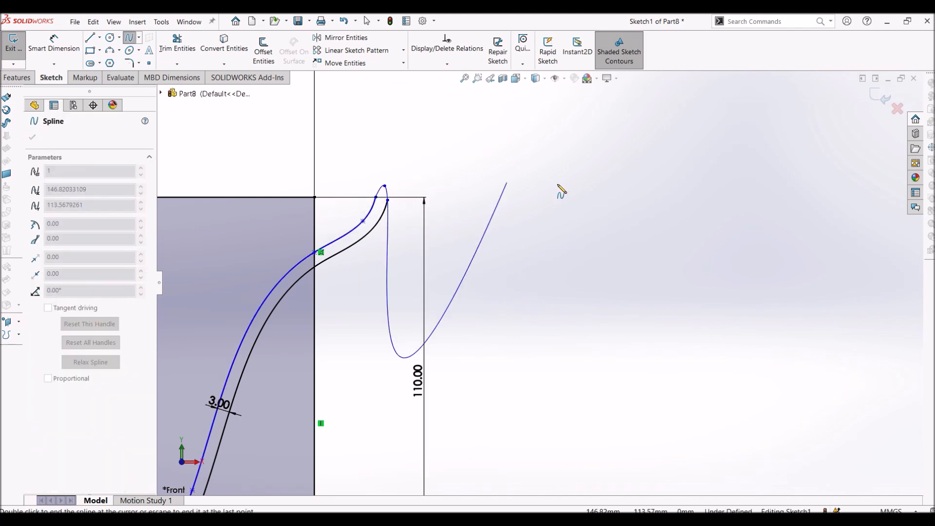
pyautogui.click(132, 42)
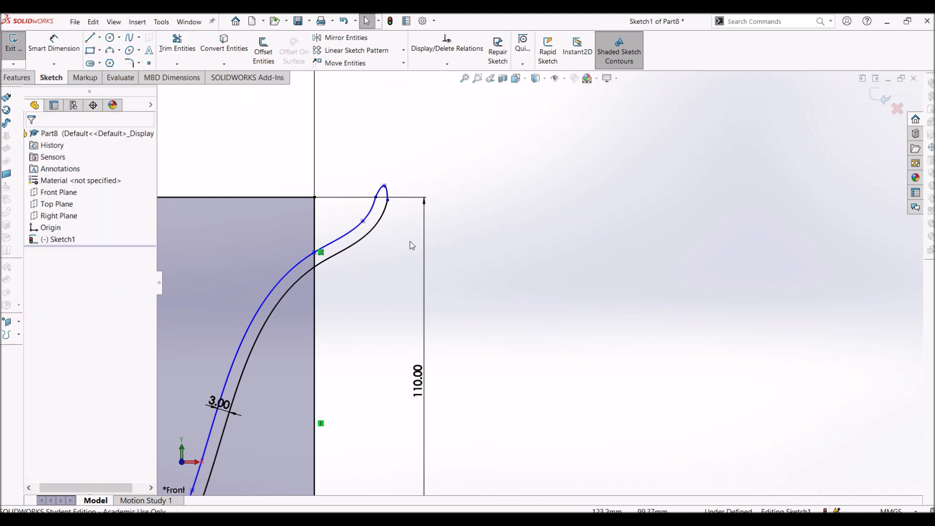
# Draw base lines from the offset curve's lower end to below the origin, up about 2.7 mm, and between the origin and the inner curve's end
pyautogui.scroll(8, 409, 241)
pyautogui.scroll(-5, 414, 257)
pyautogui.scroll(2, 411, 365)
pyautogui.scroll(-6, 536, 367)
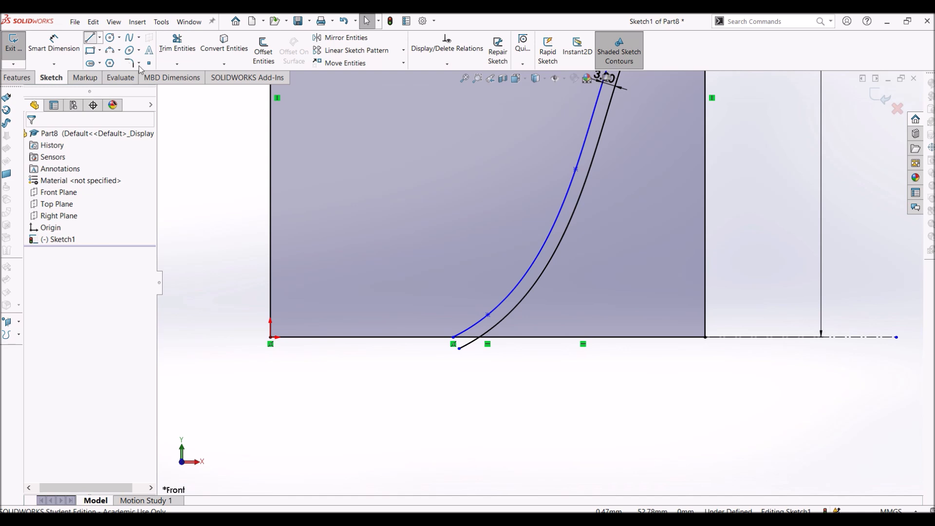
pyautogui.click(460, 349)
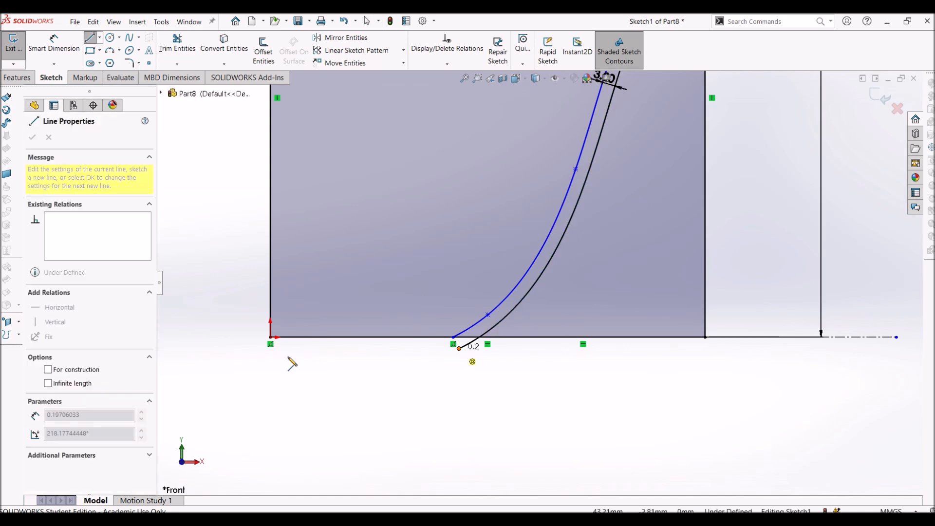
pyautogui.click(270, 348)
pyautogui.click(270, 337)
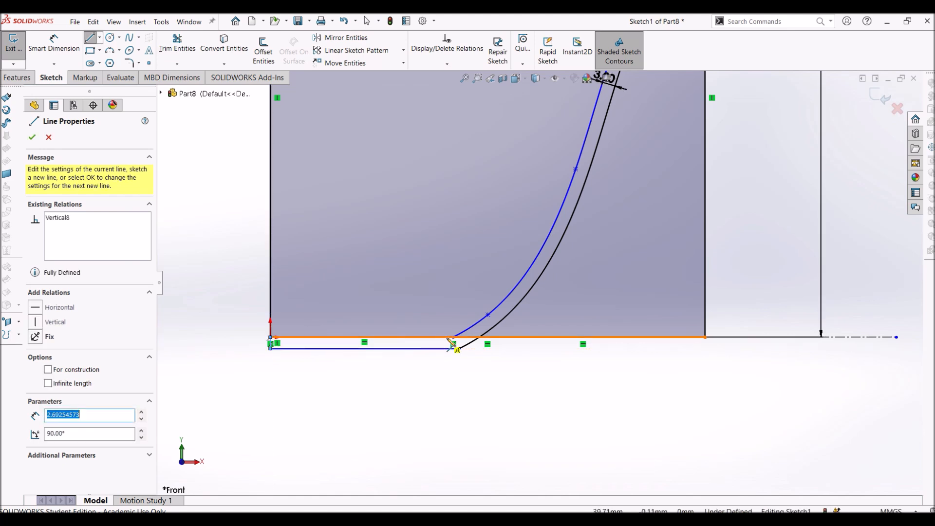
pyautogui.click(453, 337)
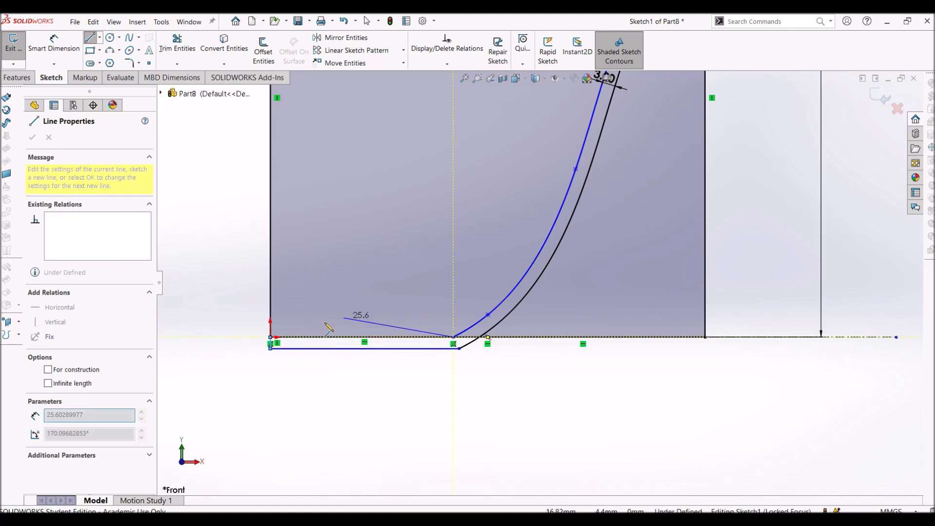
pyautogui.click(270, 338)
# Trim away the rectangle's left, top and right edges and its leftover bottom segment, keeping only the thin wall profile
pyautogui.scroll(7, 560, 347)
pyautogui.scroll(-4, 595, 204)
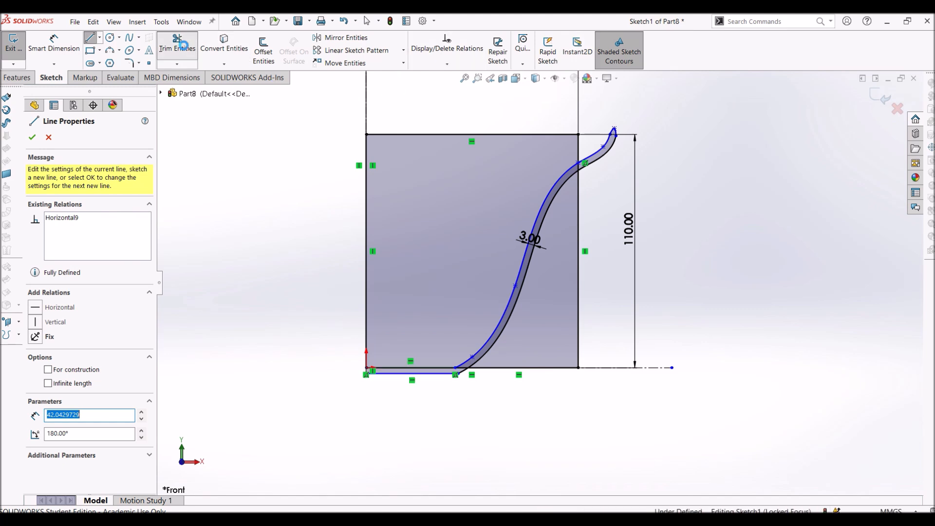
pyautogui.click(178, 42)
pyautogui.click(367, 215)
pyautogui.click(450, 135)
pyautogui.click(579, 150)
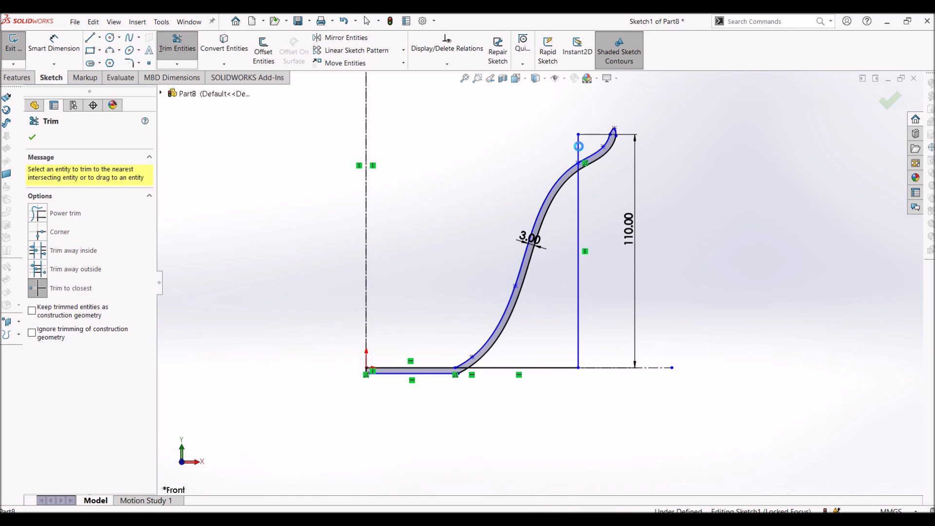
pyautogui.click(503, 271)
pyautogui.click(578, 229)
pyautogui.scroll(-5, 574, 177)
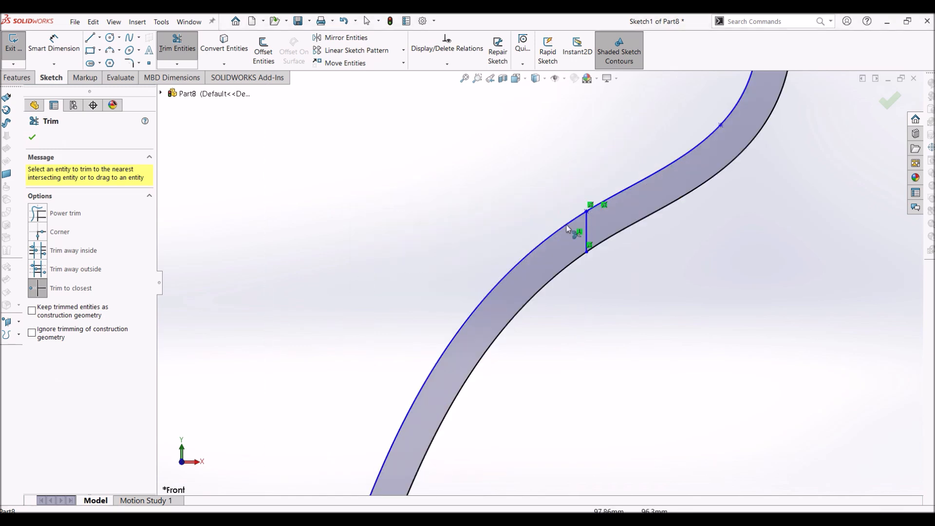
pyautogui.scroll(6, 560, 263)
pyautogui.scroll(-4, 442, 429)
pyautogui.scroll(4, 553, 350)
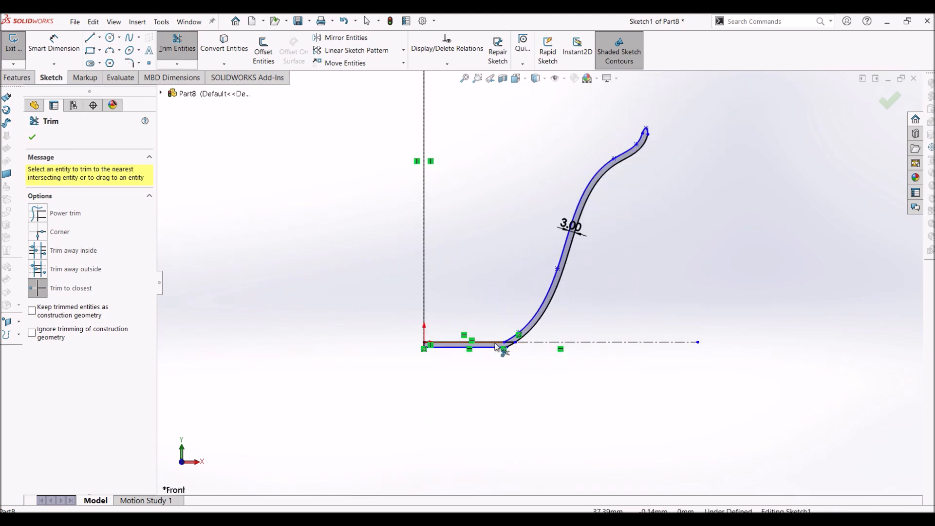
# Draw a foot from the outer curve's lower end, sloping outward, running horizontally back to the vertical axis, and rising about 6.65 mm to the origin
pyautogui.scroll(-5, 500, 348)
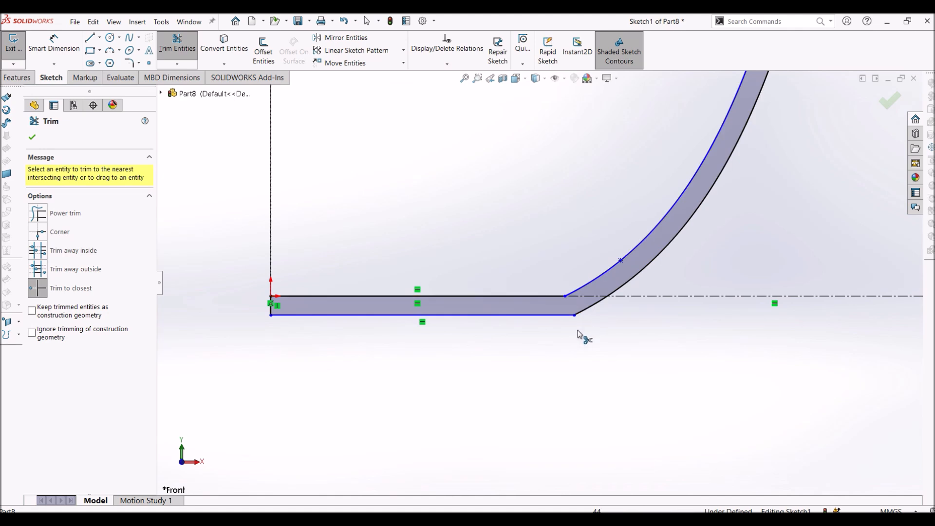
pyautogui.scroll(5, 584, 341)
pyautogui.scroll(3, 587, 334)
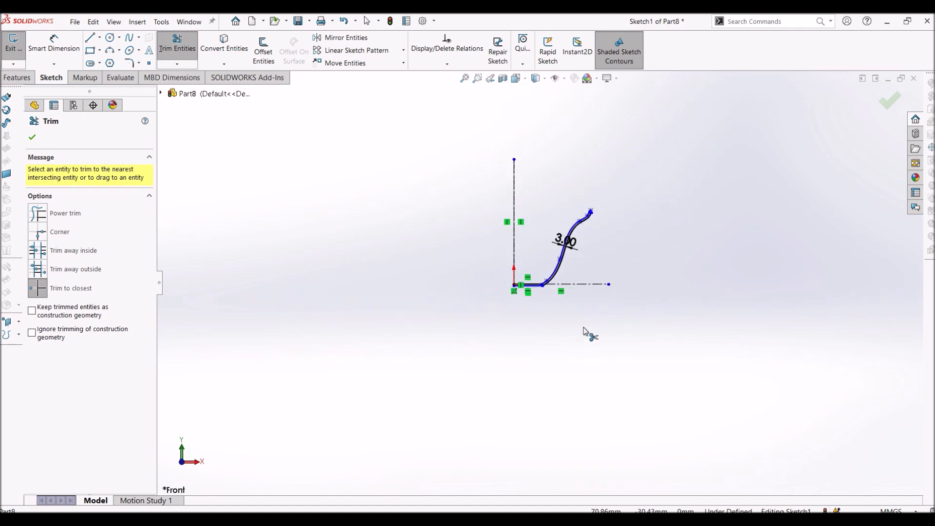
pyautogui.scroll(-7, 547, 283)
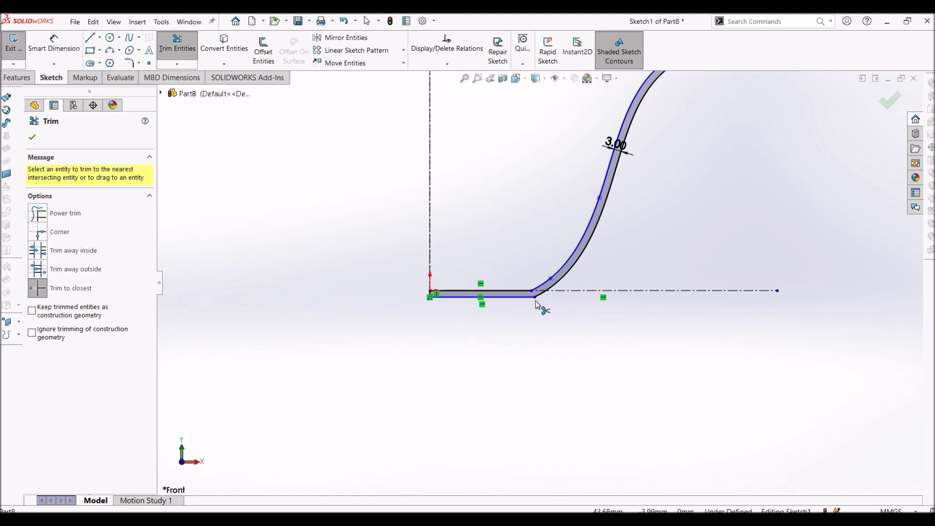
pyautogui.scroll(1, 672, 165)
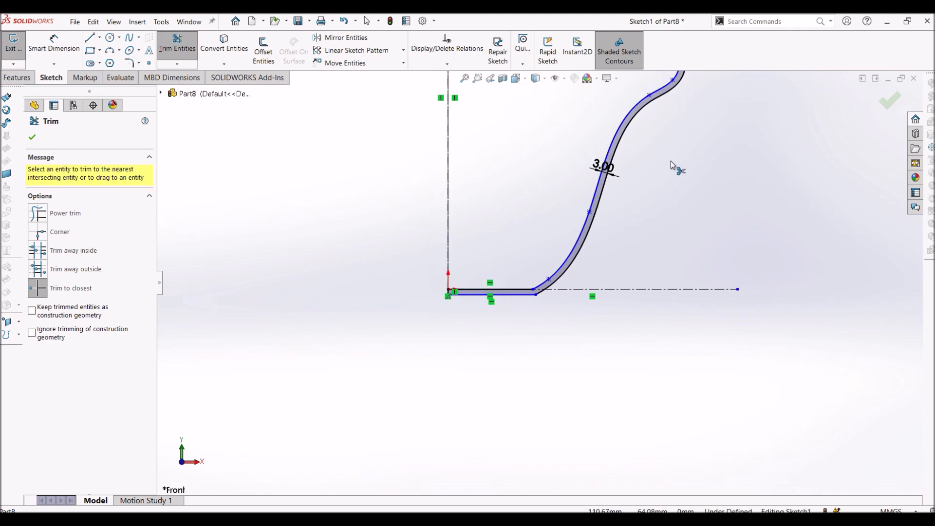
pyautogui.click(91, 37)
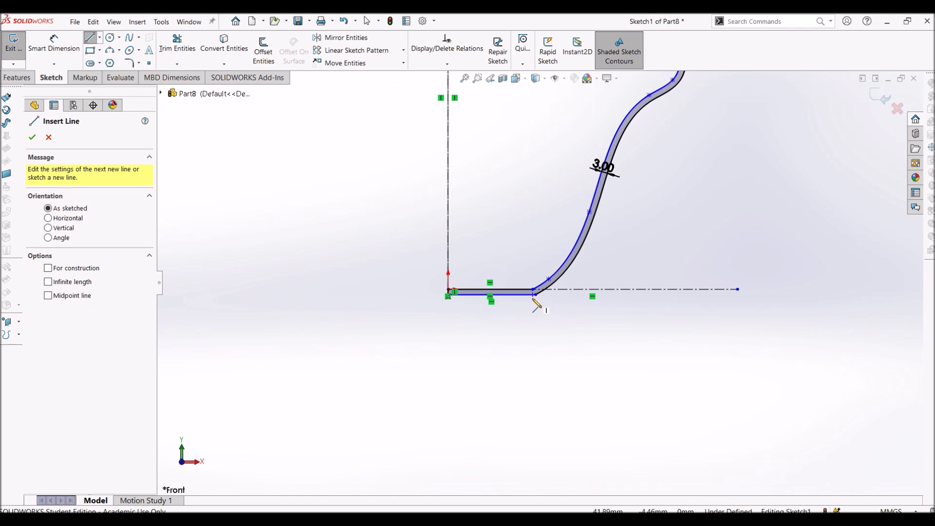
pyautogui.click(535, 295)
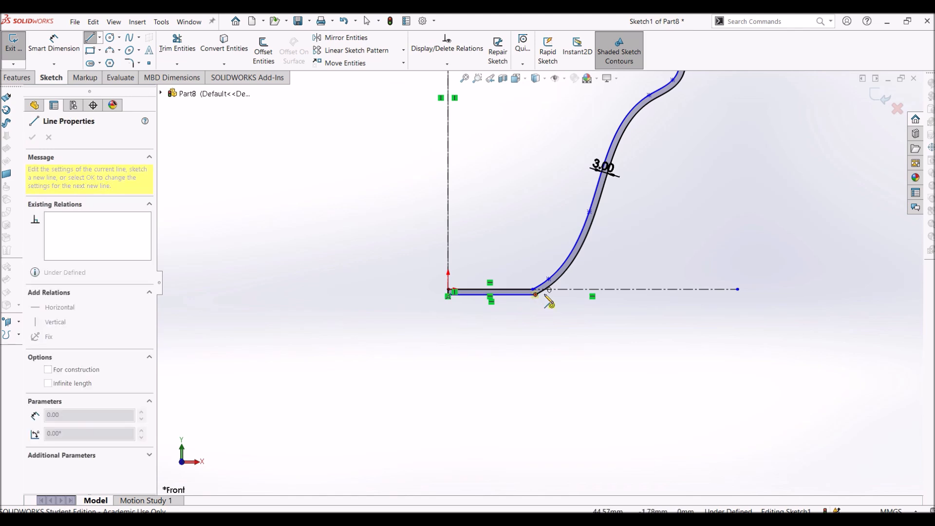
pyautogui.click(579, 302)
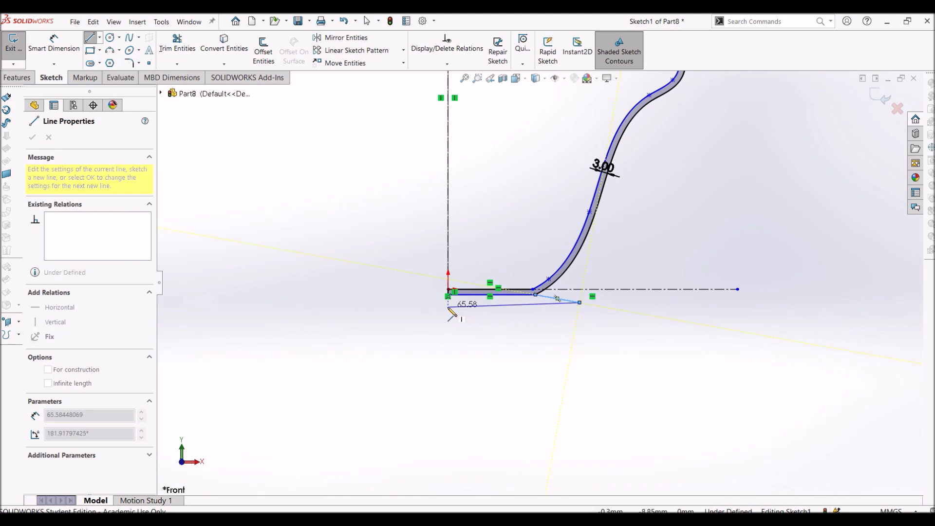
pyautogui.click(448, 303)
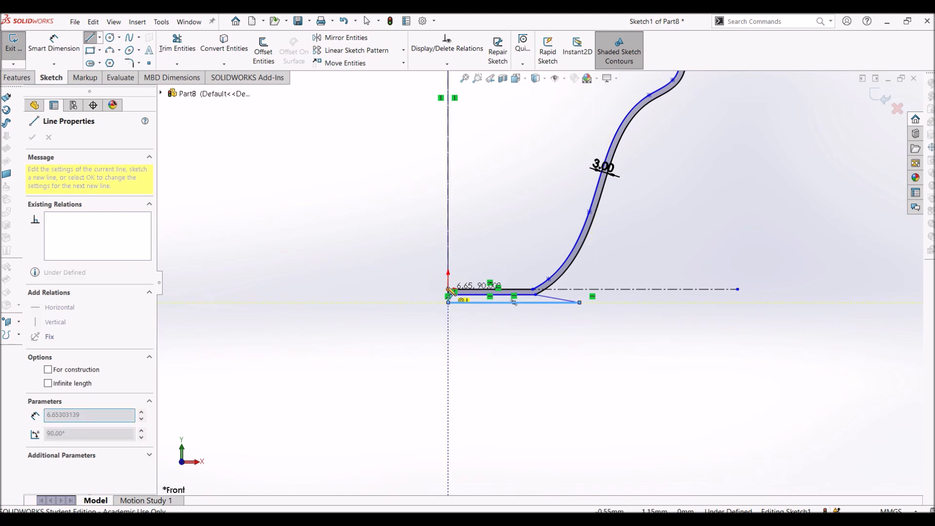
pyautogui.click(448, 290)
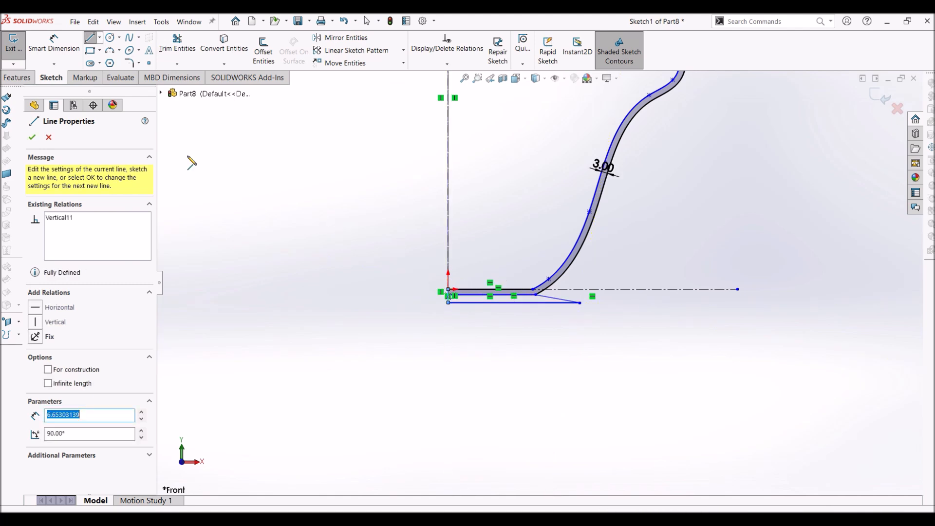
# Trim away the original lower base line and the vertical segments between the origin and the foot's bottom line
pyautogui.click(178, 44)
pyautogui.scroll(-5, 511, 297)
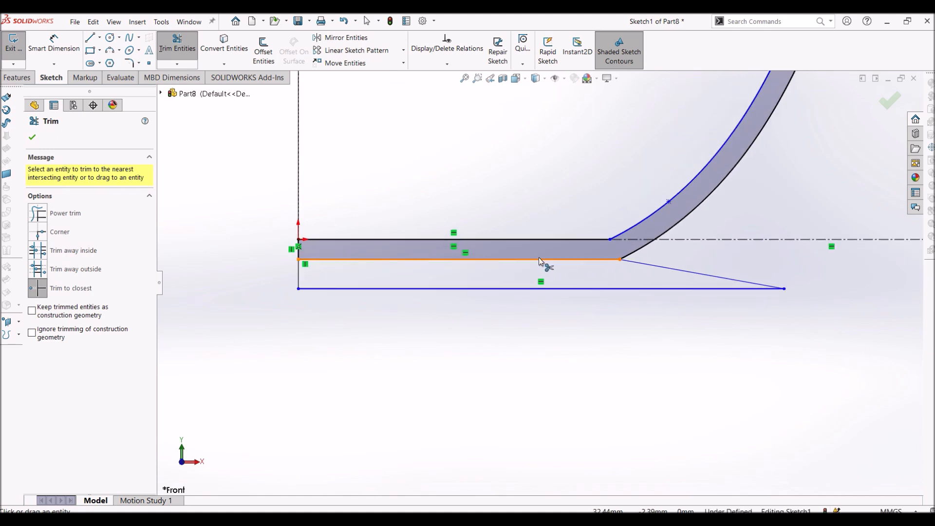
pyautogui.click(544, 259)
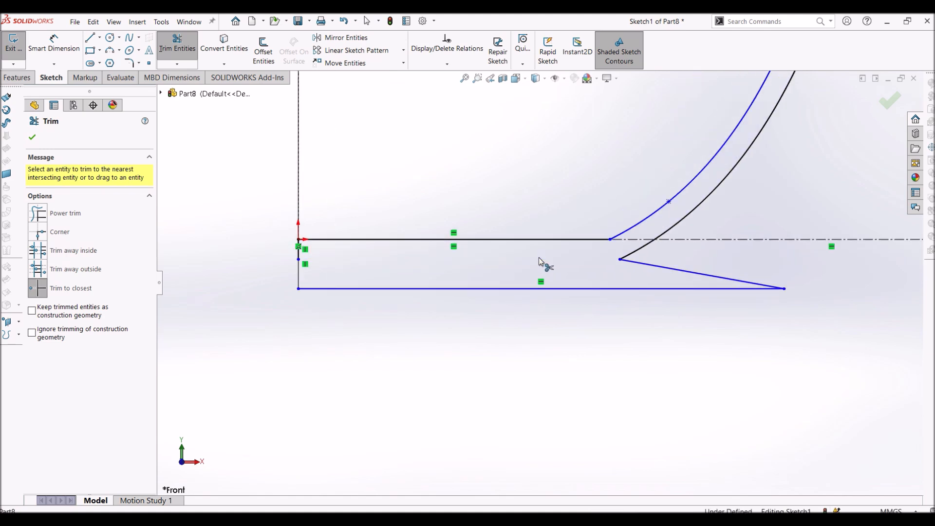
pyautogui.click(298, 265)
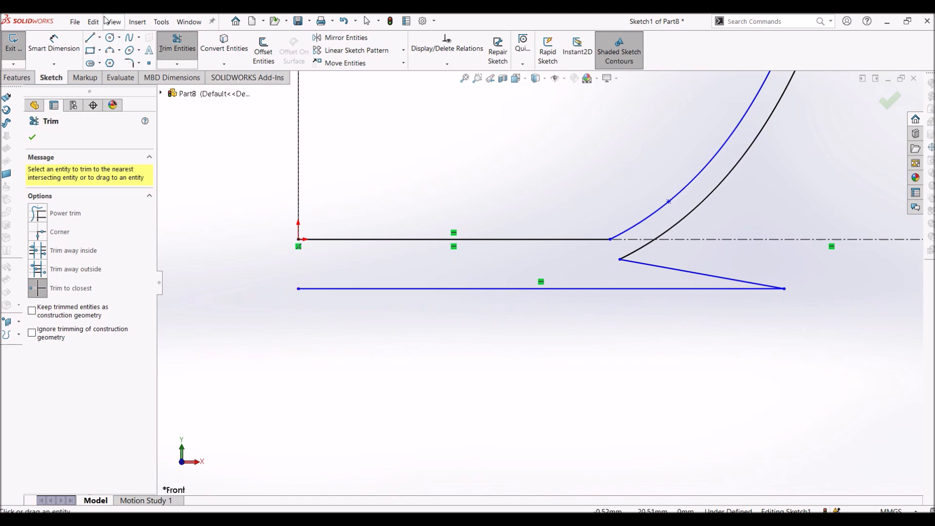
# Redraw the foot's about 6.65 mm vertical edge, and retrace its 42 mm upper, 22.5 mm sloped and 65.5 mm bottom edges with lines
pyautogui.click(95, 37)
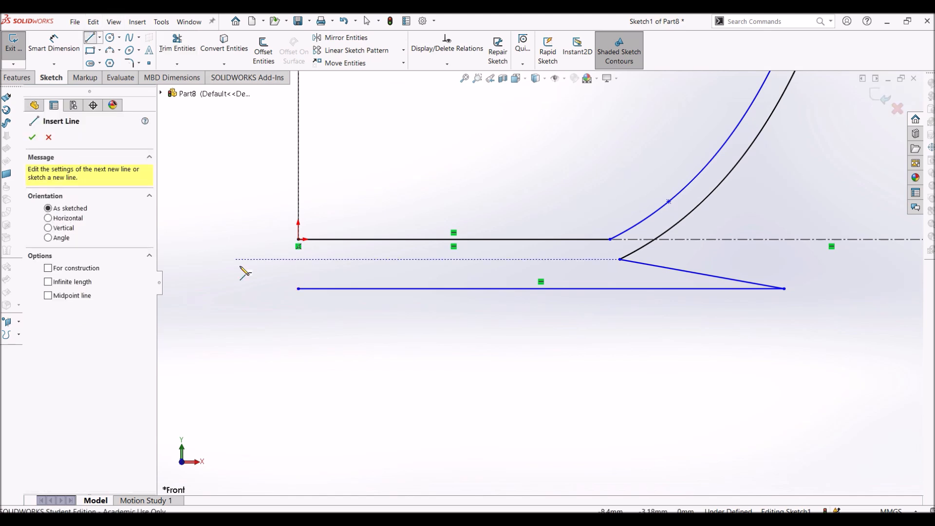
pyautogui.click(298, 289)
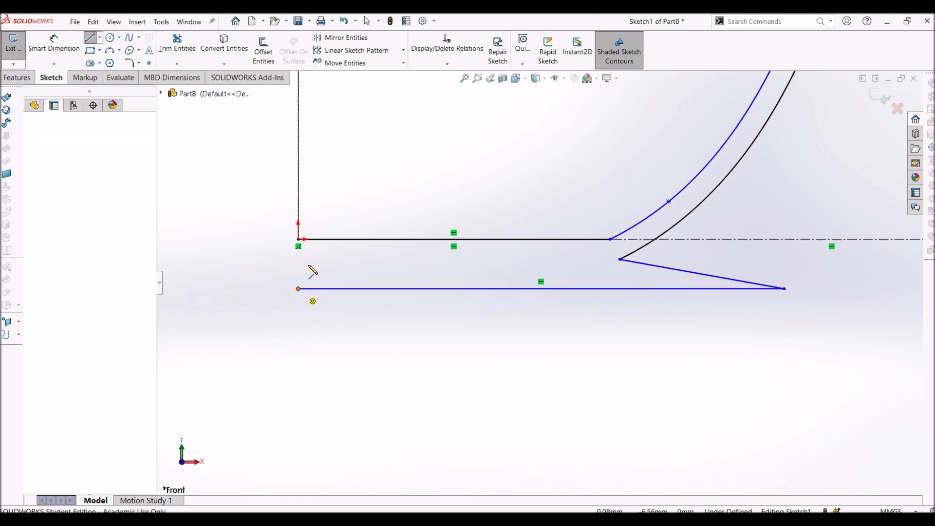
pyautogui.click(298, 240)
pyautogui.click(610, 239)
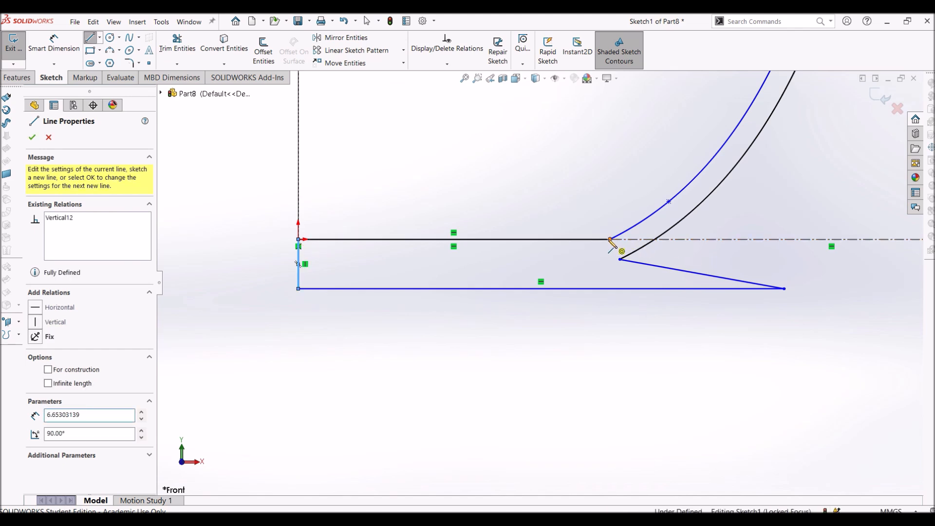
pyautogui.click(299, 240)
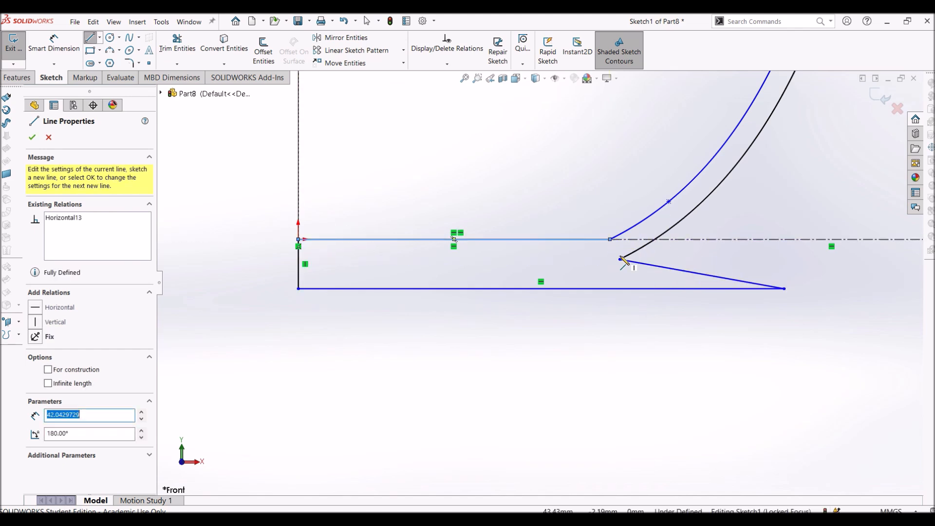
pyautogui.click(620, 259)
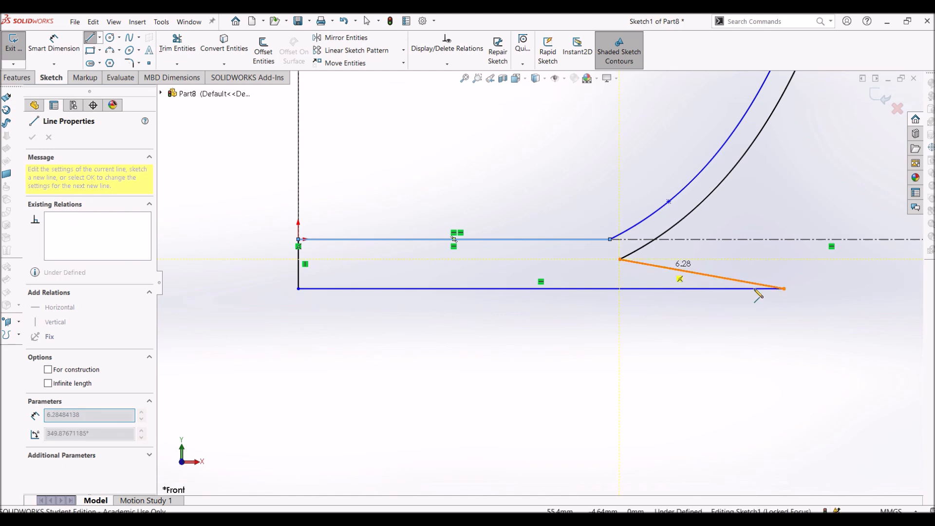
pyautogui.click(785, 289)
pyautogui.scroll(4, 361, 359)
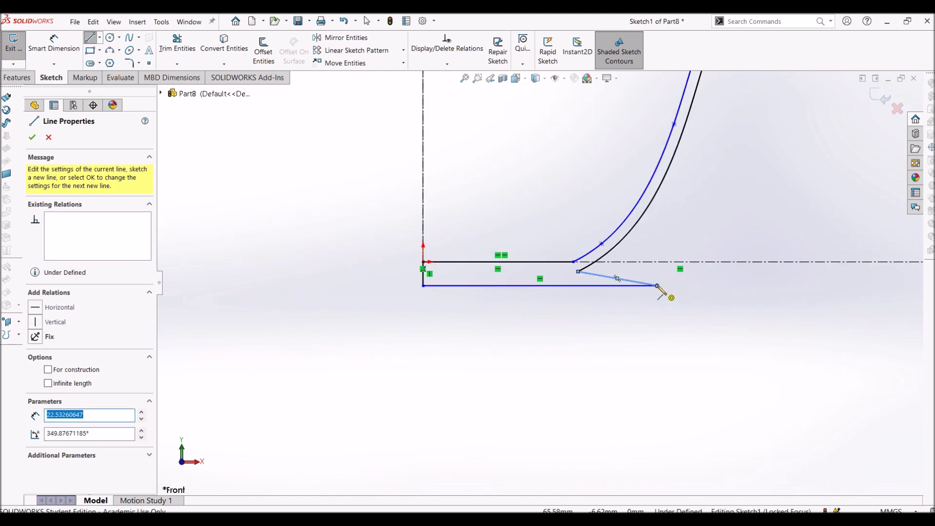
pyautogui.click(423, 286)
# Revolve the closed wall-and-foot profile 360 degrees about the vertical centerline, selecting its enclosed region as the contour
pyautogui.scroll(3, 565, 272)
pyautogui.scroll(-2, 583, 229)
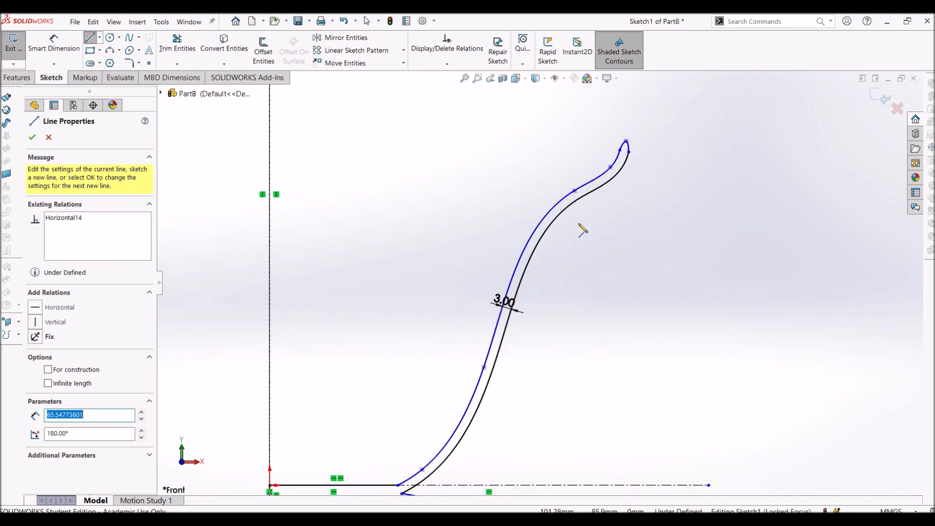
pyautogui.scroll(4, 583, 230)
pyautogui.click(22, 79)
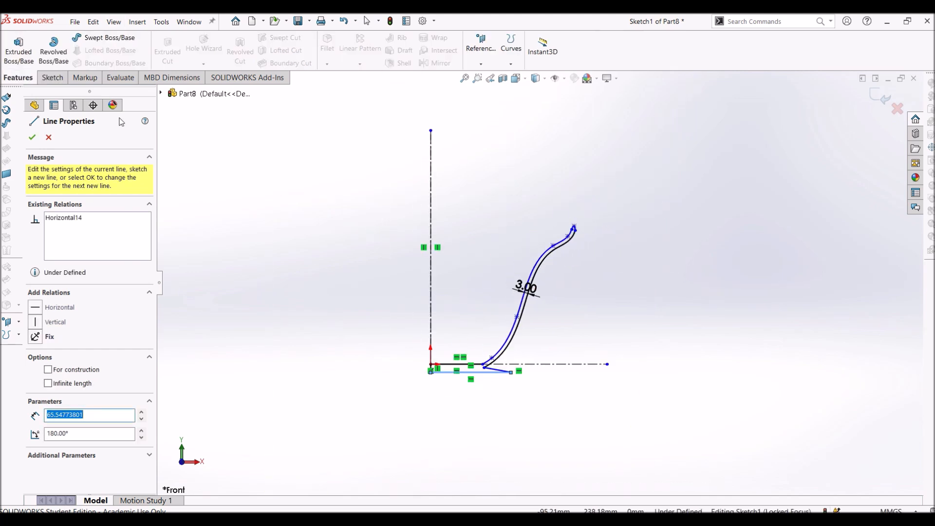
pyautogui.click(55, 51)
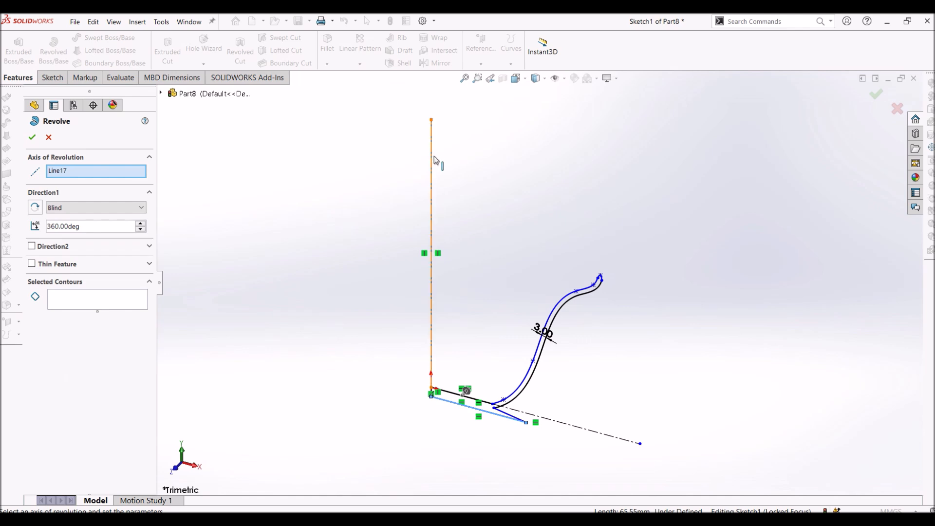
pyautogui.click(431, 249)
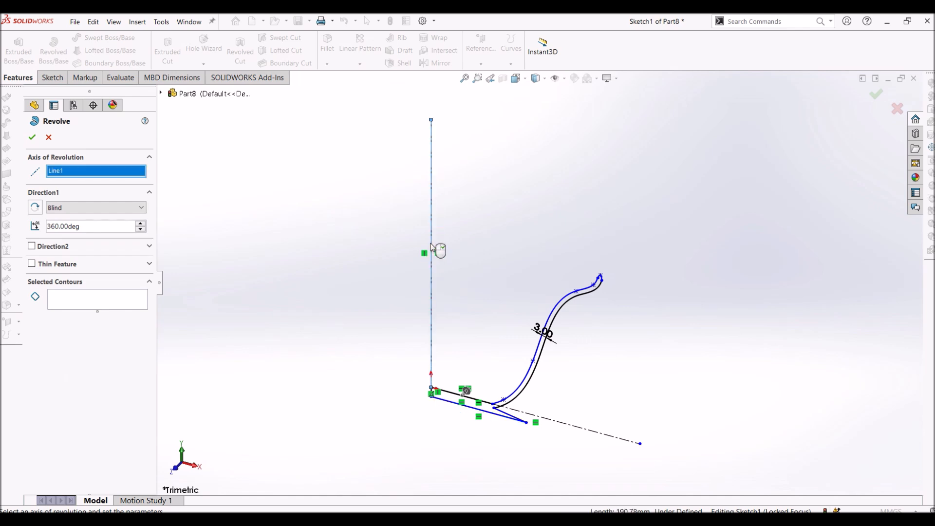
pyautogui.click(113, 297)
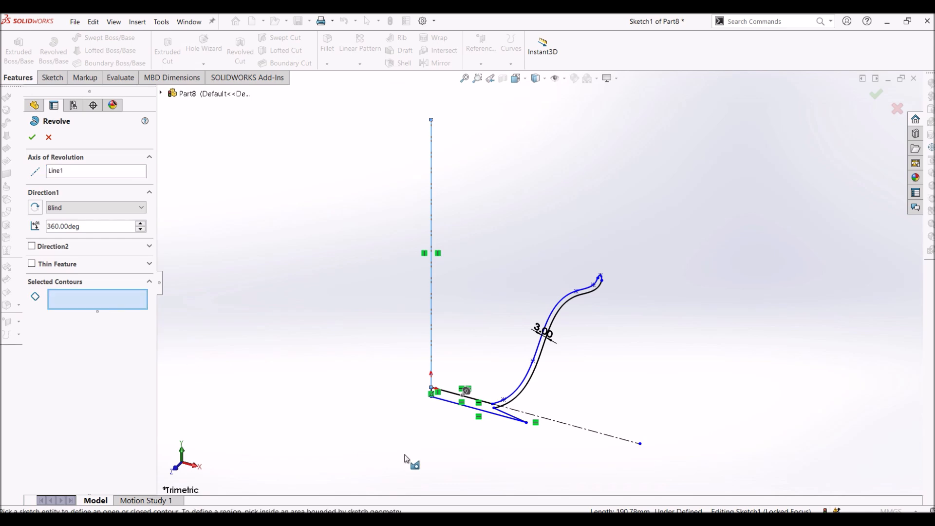
pyautogui.click(487, 407)
pyautogui.moveTo(564, 386)
pyautogui.mouseDown(button='middle')
pyautogui.moveTo(596, 373)
pyautogui.moveTo(582, 324)
pyautogui.mouseUp(button='middle')
pyautogui.click(31, 136)
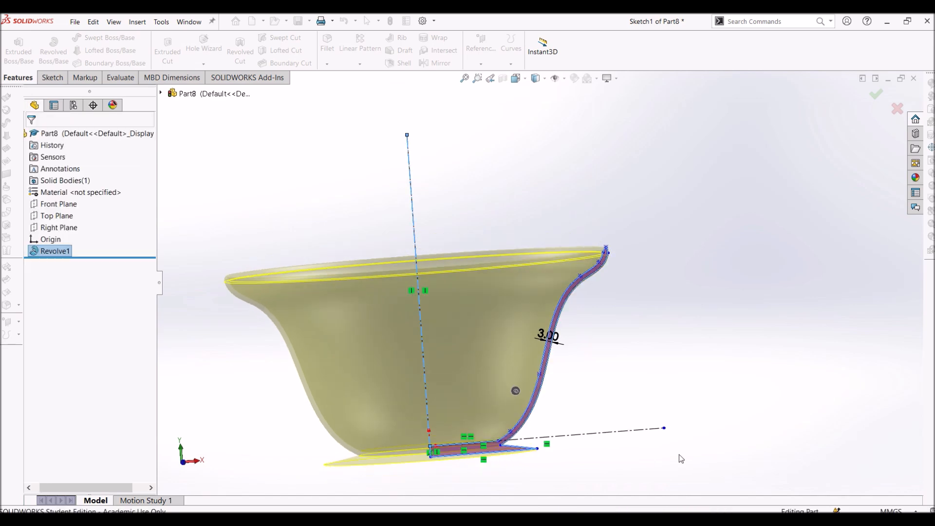
# Start a new sketch on the Front Plane, viewing the revolved cup from the front
pyautogui.moveTo(677, 454)
pyautogui.mouseDown(button='middle')
pyautogui.moveTo(532, 334)
pyautogui.moveTo(535, 372)
pyautogui.moveTo(500, 210)
pyautogui.mouseUp(button='middle')
pyautogui.scroll(1, 536, 372)
pyautogui.scroll(-4, 453, 365)
pyautogui.moveTo(453, 361); pyautogui.dragTo(457, 396, button='middle')
pyautogui.press('space')
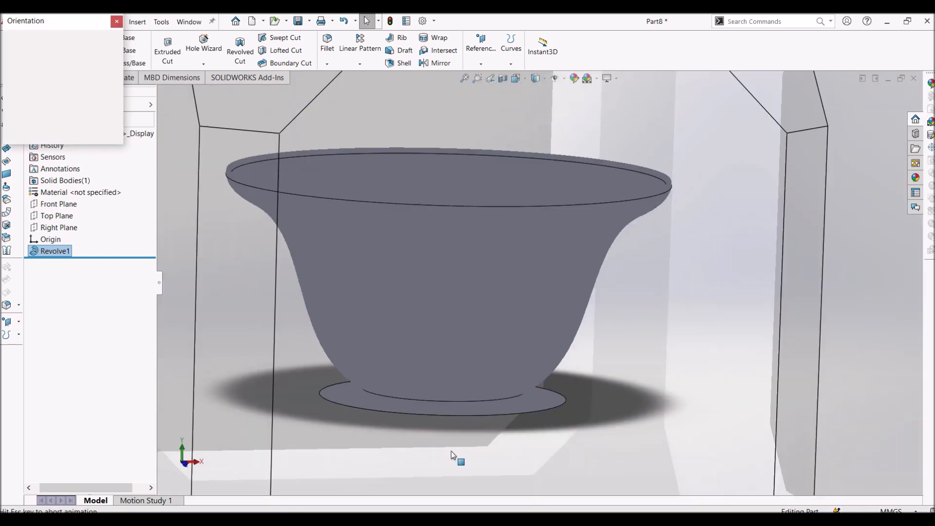
pyautogui.click(503, 366)
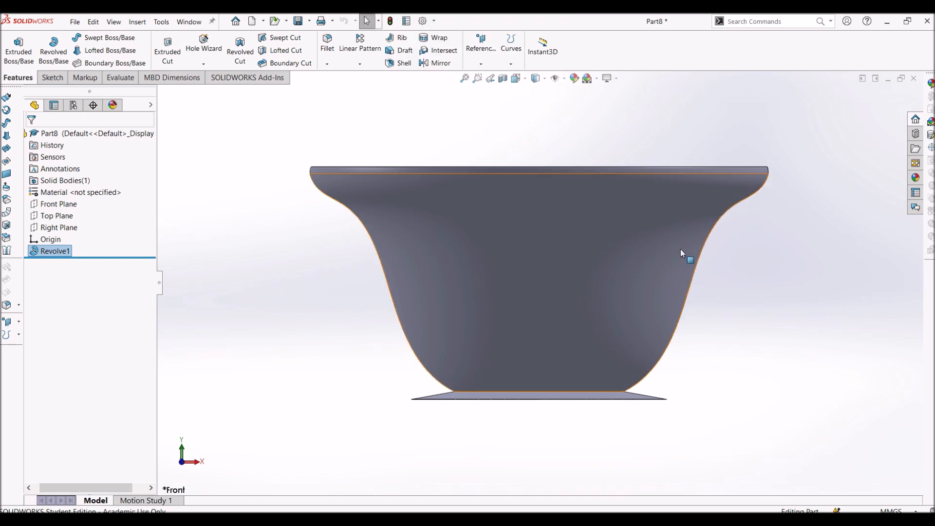
pyautogui.click(52, 78)
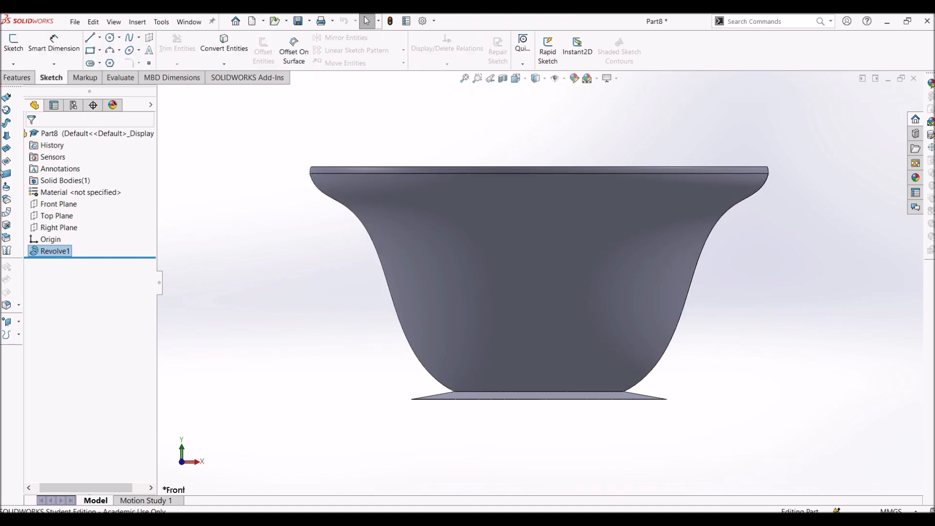
pyautogui.click(12, 41)
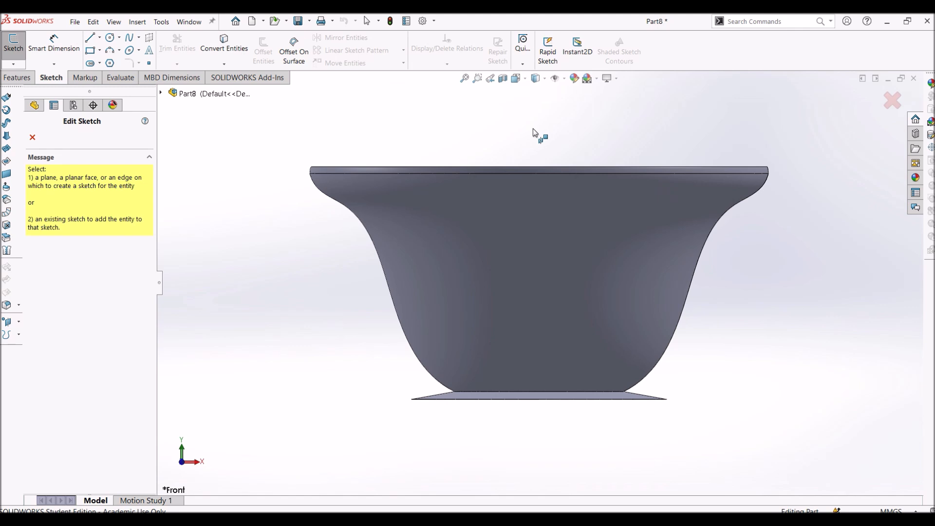
pyautogui.click(161, 93)
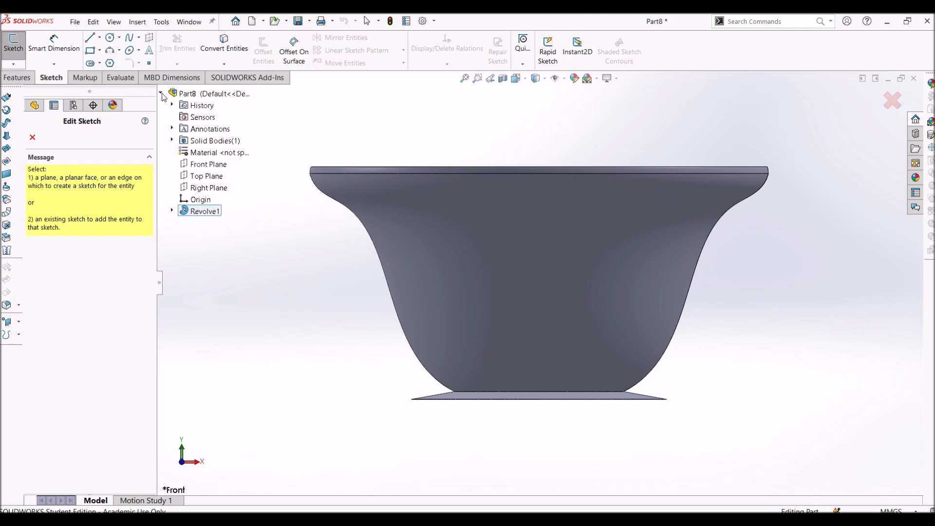
pyautogui.click(205, 164)
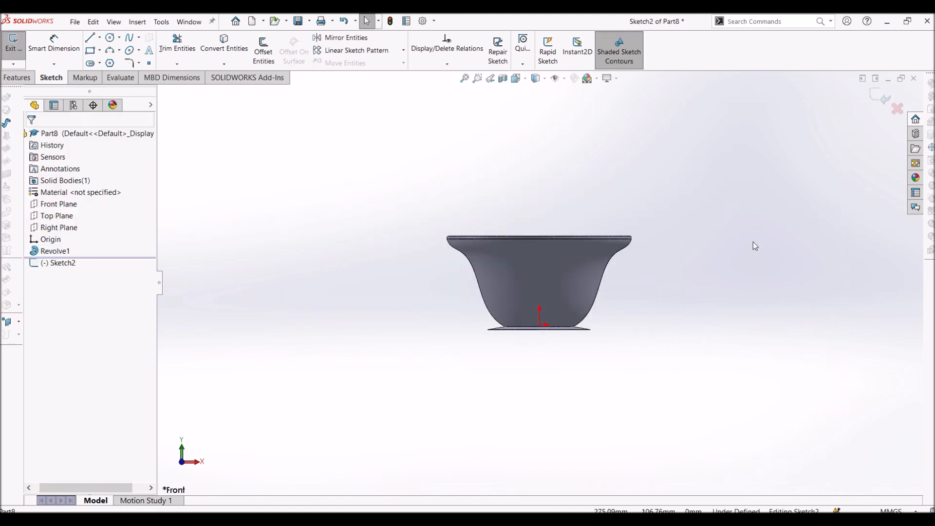
# Draw an open five-point spline as a handle path beside the cup, running from near its base outward, up and back beneath the rim
pyautogui.scroll(-5, 662, 271)
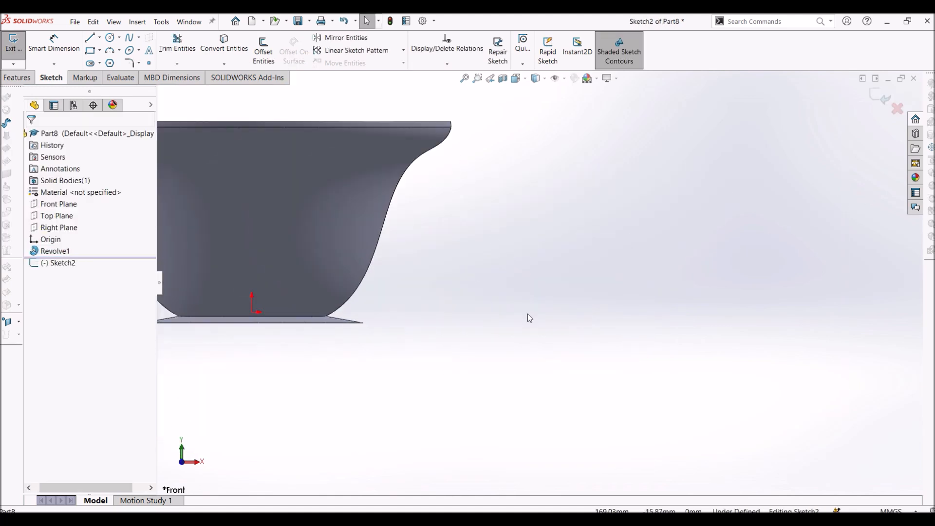
pyautogui.scroll(2, 528, 167)
pyautogui.scroll(-2, 271, 180)
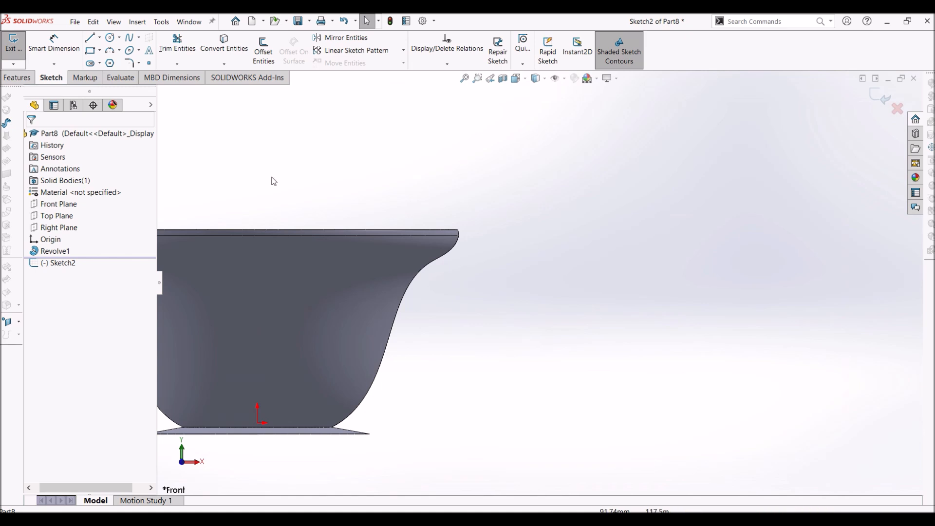
pyautogui.click(130, 38)
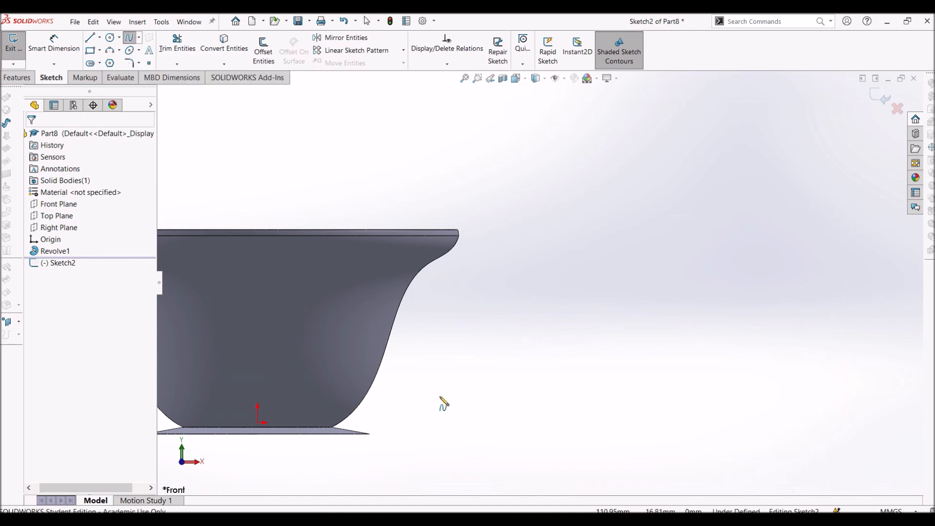
pyautogui.click(403, 406)
pyautogui.click(447, 407)
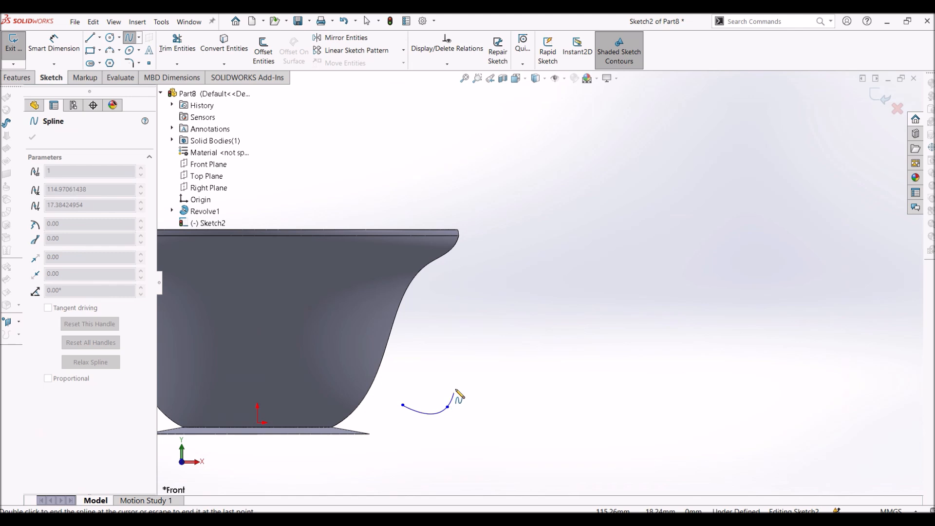
pyautogui.click(529, 262)
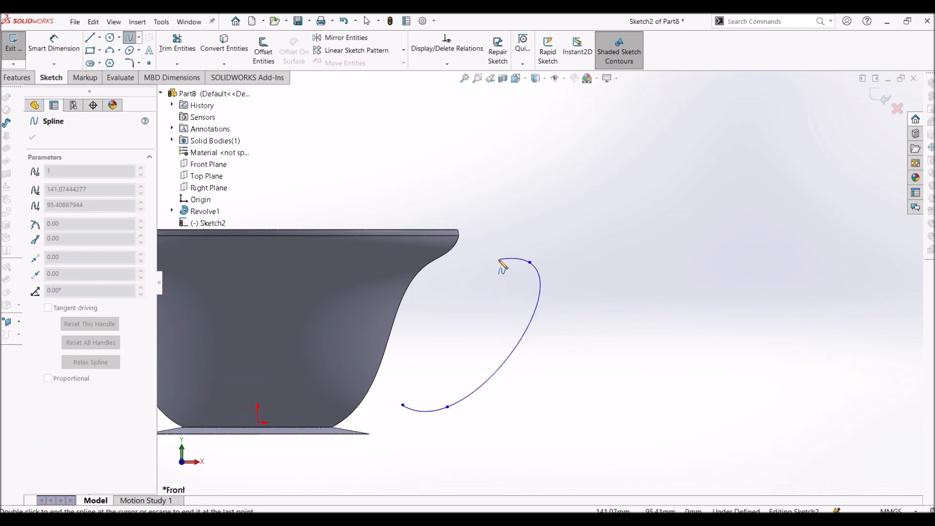
pyautogui.click(468, 271)
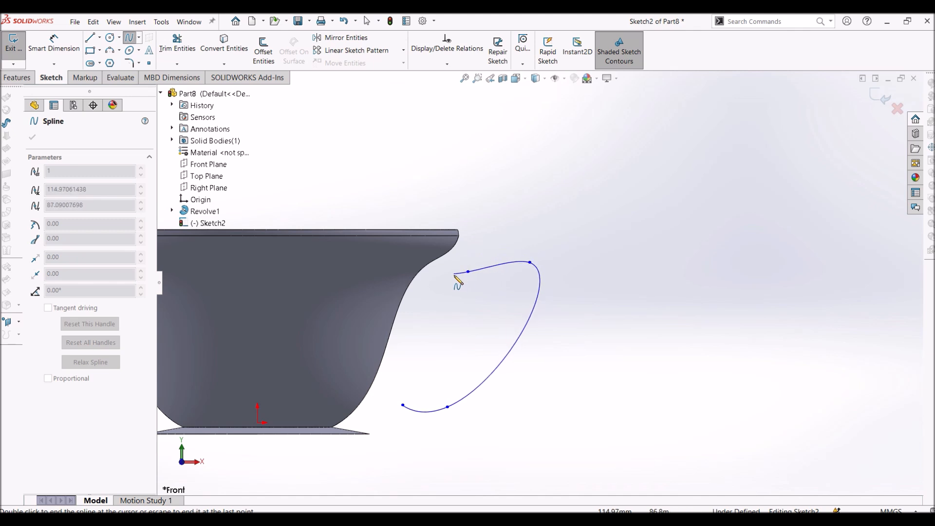
pyautogui.click(454, 277)
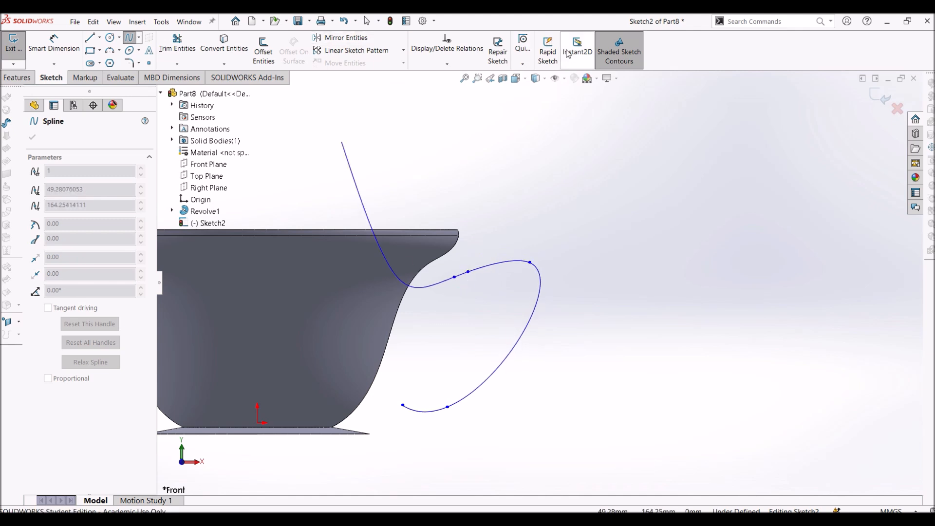
pyautogui.click(133, 40)
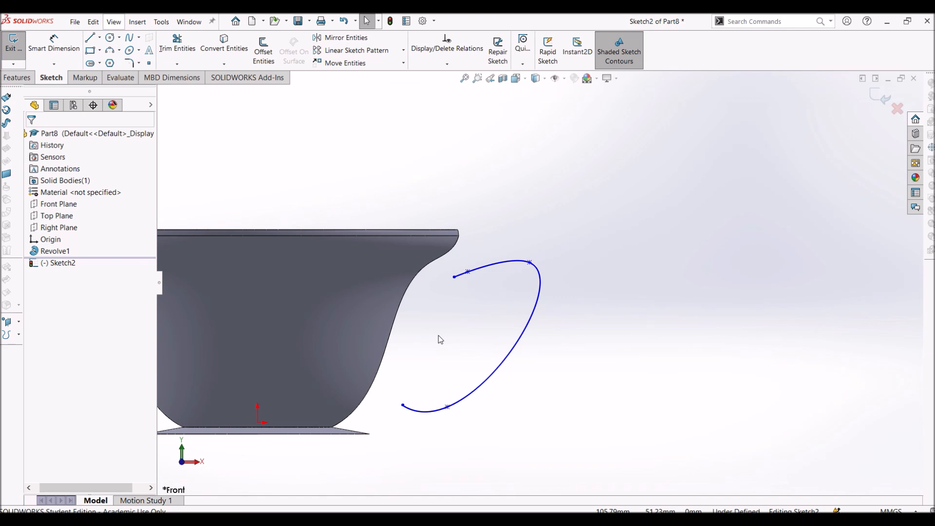
# Move the handle spline's upper end to about X 117.55, Y 87.95 mm and its lower end to about X 91.45, Y 5.62 mm, and exit the sketch
pyautogui.moveTo(455, 277); pyautogui.dragTo(458, 272)
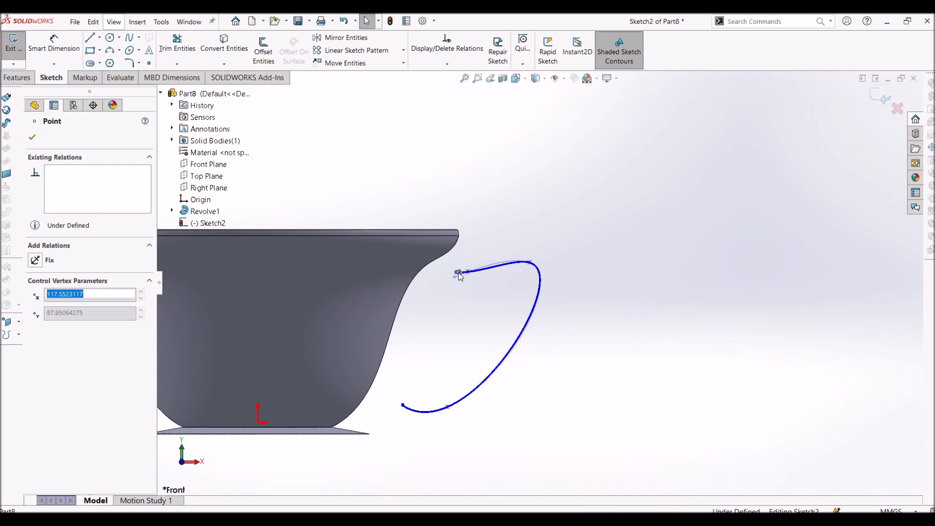
pyautogui.click(403, 406)
pyautogui.moveTo(403, 405); pyautogui.dragTo(414, 413)
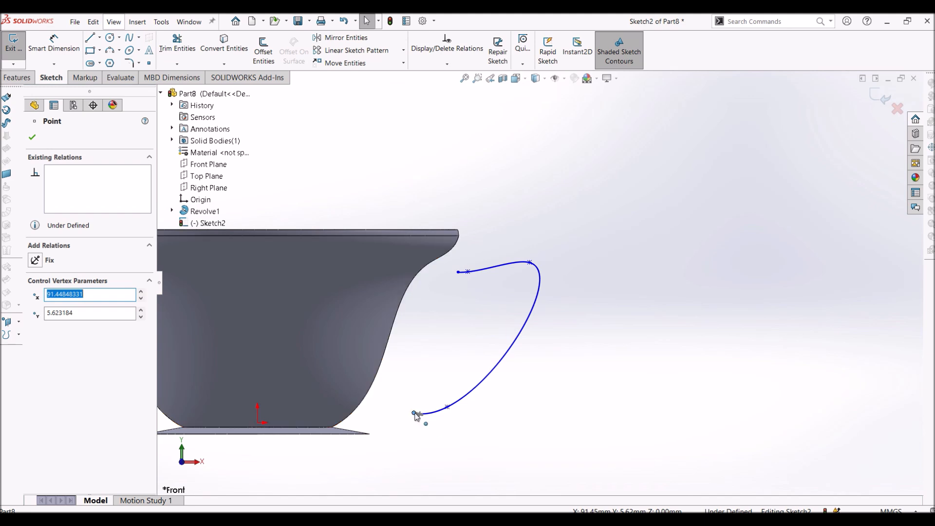
pyautogui.moveTo(334, 392)
pyautogui.mouseDown(button='middle')
pyautogui.moveTo(365, 396)
pyautogui.moveTo(324, 340)
pyautogui.moveTo(409, 374)
pyautogui.moveTo(370, 351)
pyautogui.mouseUp(button='middle')
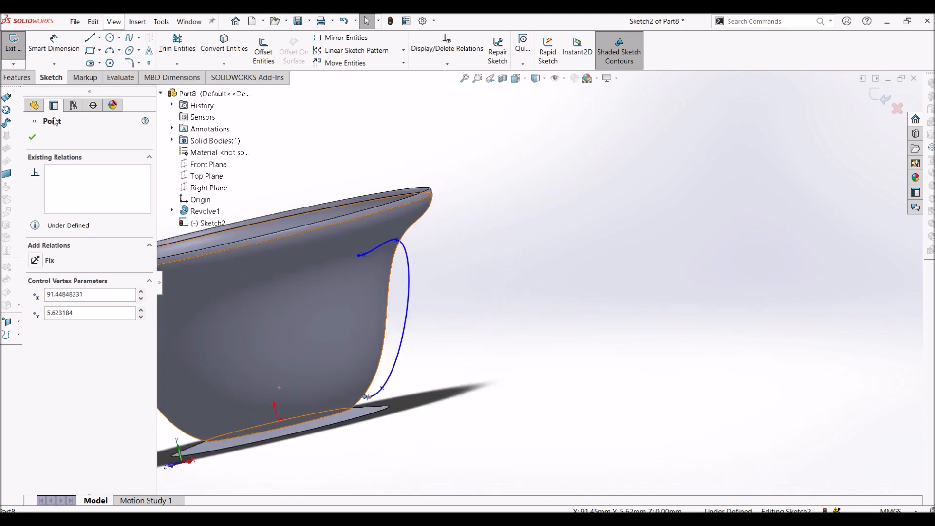
pyautogui.click(32, 138)
pyautogui.moveTo(628, 350); pyautogui.dragTo(664, 374, button='middle')
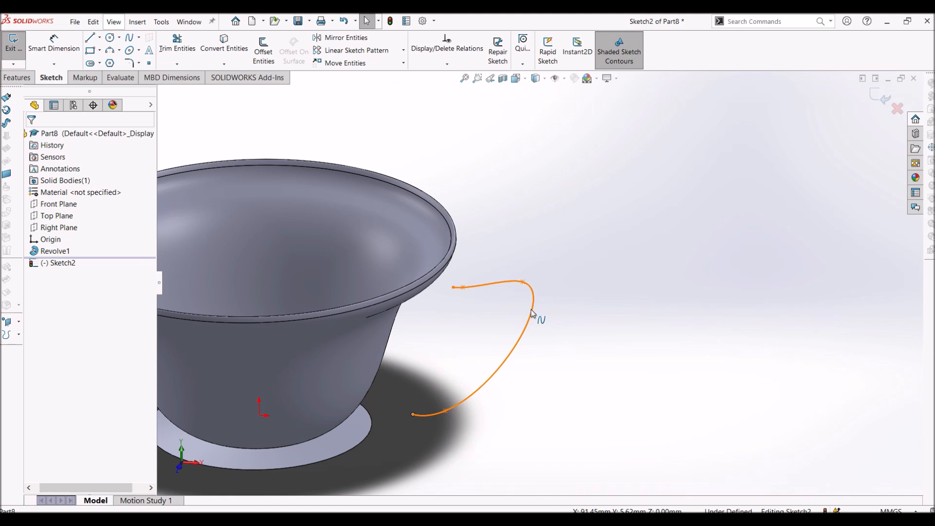
pyautogui.press('Escape')
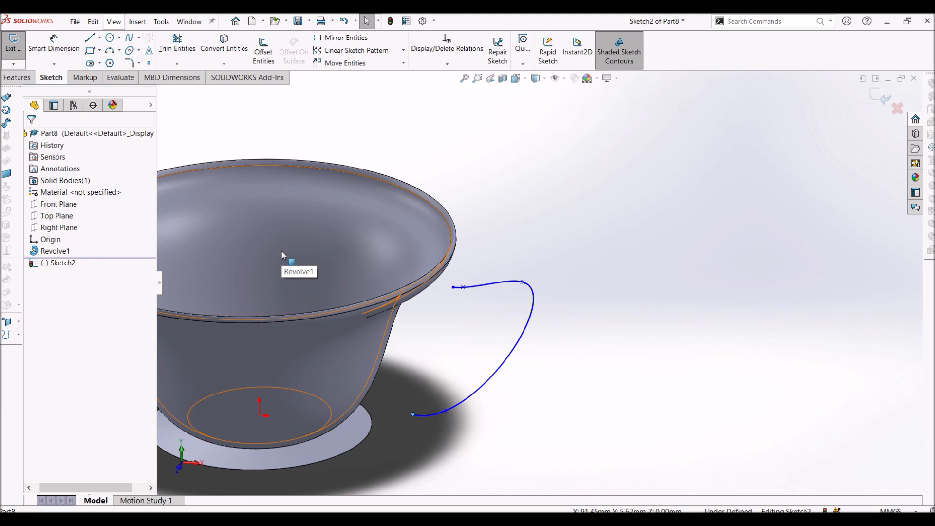
pyautogui.click(14, 49)
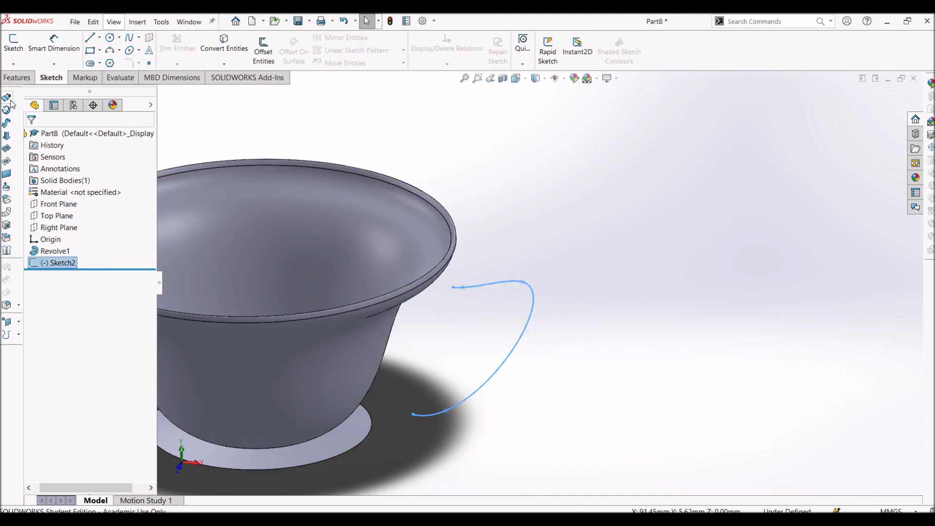
# Begin a reference plane with the handle spline's lower endpoint as the coincident first reference
pyautogui.click(28, 78)
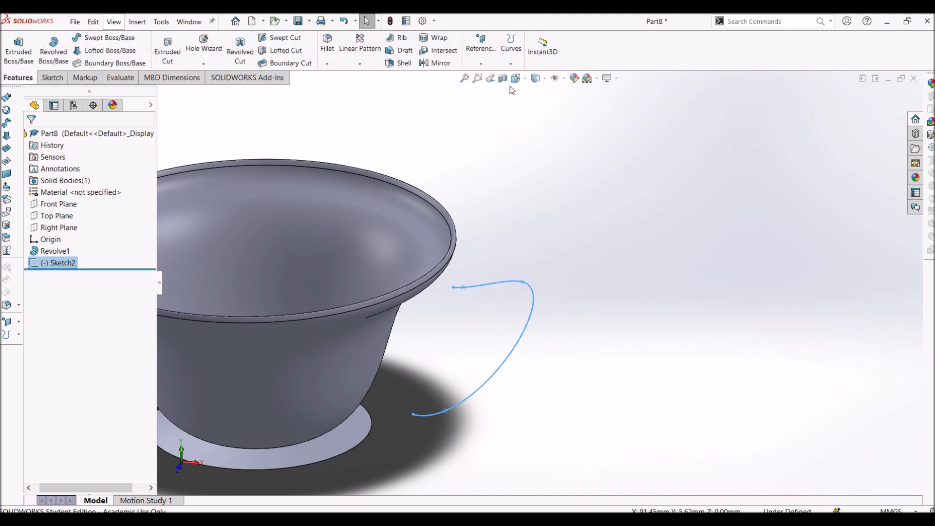
pyautogui.click(491, 67)
pyautogui.click(491, 76)
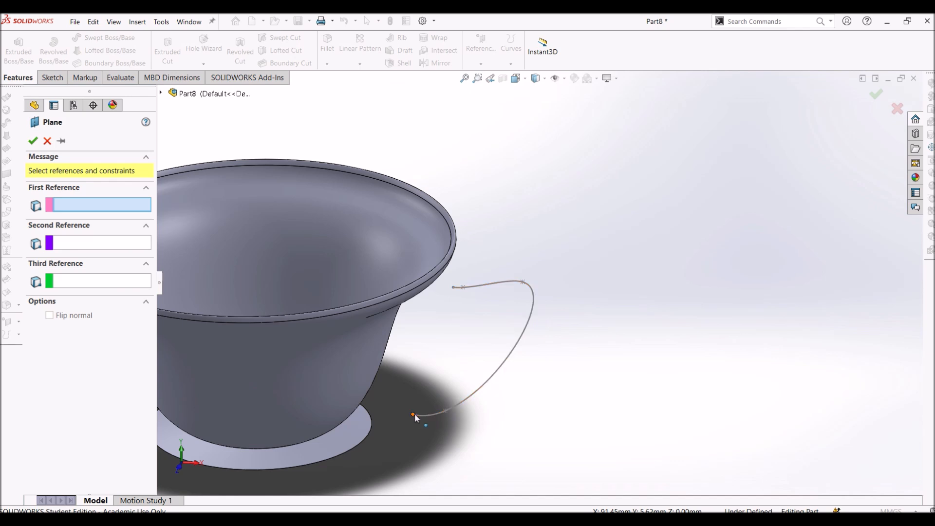
pyautogui.moveTo(469, 452); pyautogui.dragTo(445, 408, button='middle')
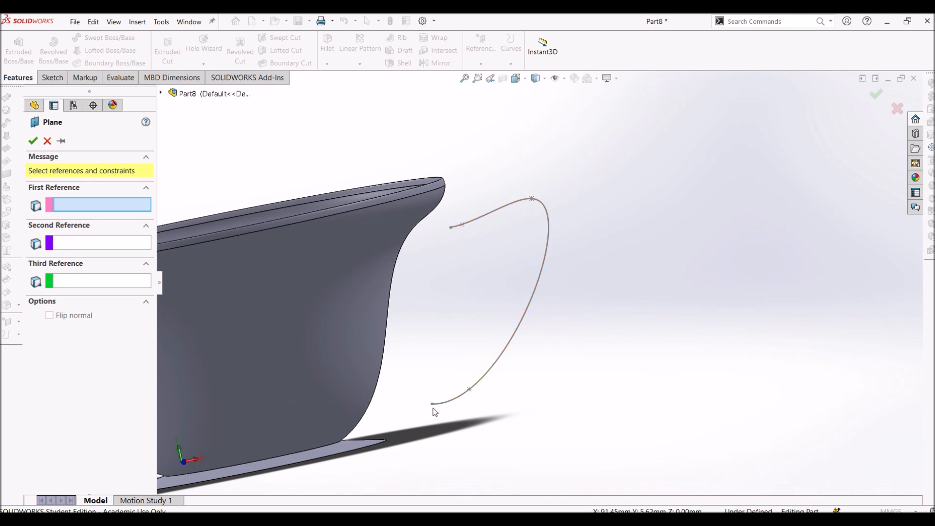
pyautogui.click(433, 405)
pyautogui.moveTo(503, 424)
pyautogui.mouseDown(button='middle')
pyautogui.moveTo(496, 267)
pyautogui.moveTo(528, 257)
pyautogui.moveTo(547, 305)
pyautogui.moveTo(589, 237)
pyautogui.moveTo(475, 333)
pyautogui.moveTo(608, 397)
pyautogui.moveTo(615, 439)
pyautogui.mouseUp(button='middle')
pyautogui.scroll(5, 476, 333)
pyautogui.scroll(-5, 464, 347)
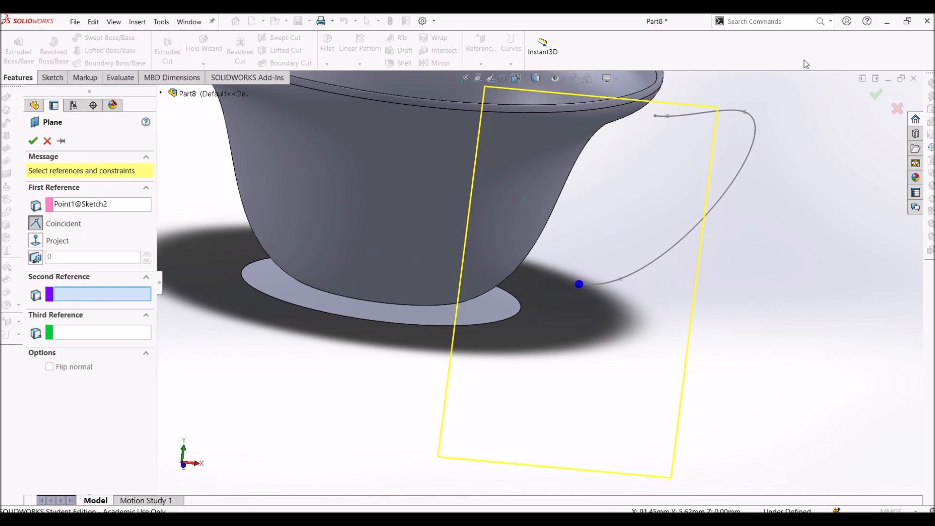
# Add the Right Plane as the parallel second reference and create the plane through the handle spline's lower endpoint
pyautogui.moveTo(746, 171); pyautogui.dragTo(736, 210, button='middle')
pyautogui.moveTo(524, 264); pyautogui.dragTo(627, 257, button='middle')
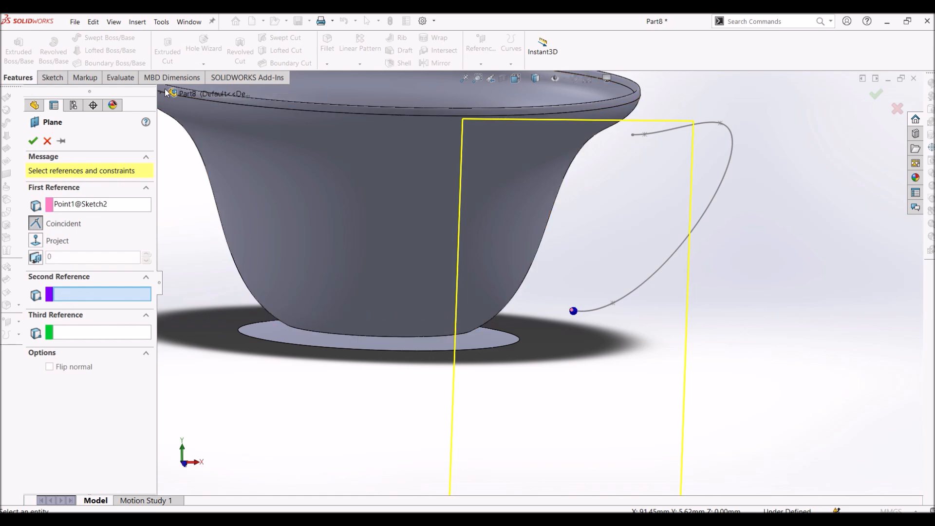
pyautogui.click(187, 94)
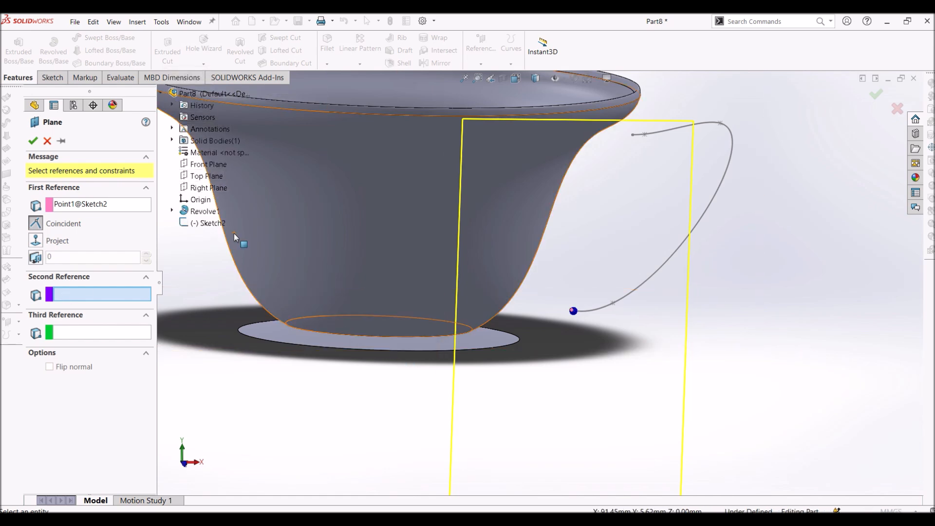
pyautogui.click(205, 188)
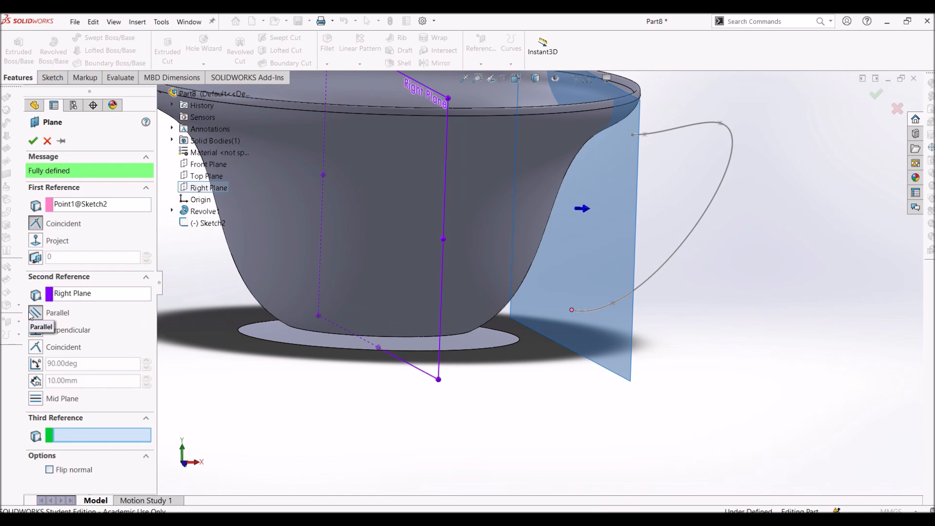
pyautogui.moveTo(595, 273); pyautogui.dragTo(369, 396, button='middle')
pyautogui.moveTo(672, 167); pyautogui.dragTo(404, 309, button='middle')
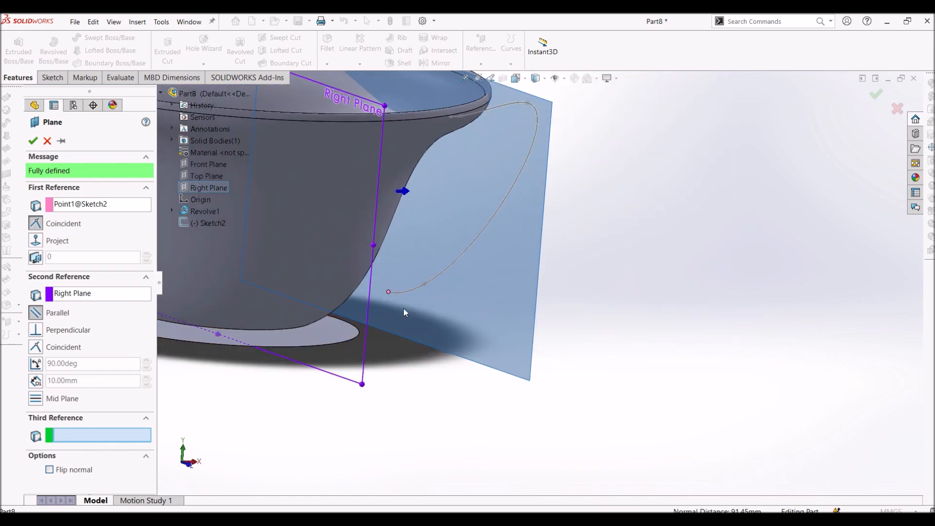
pyautogui.moveTo(528, 258); pyautogui.dragTo(477, 228, button='middle')
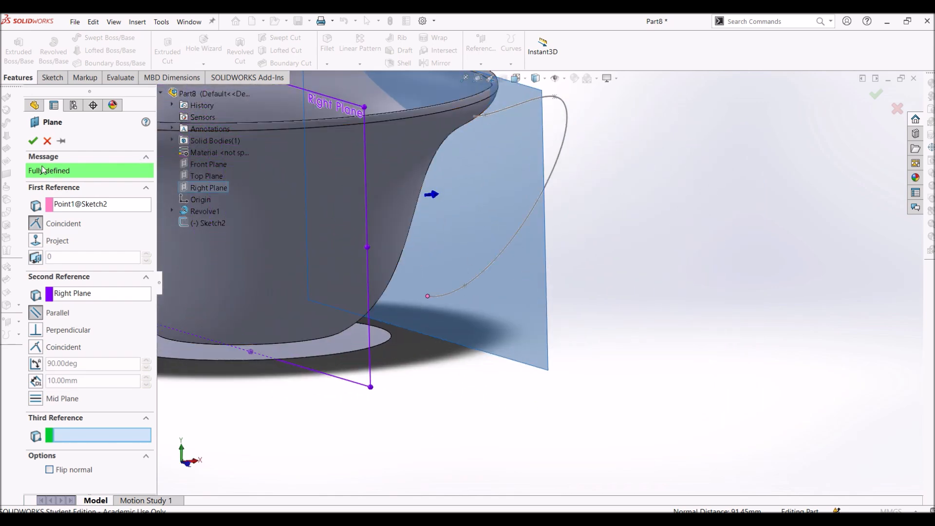
pyautogui.click(32, 141)
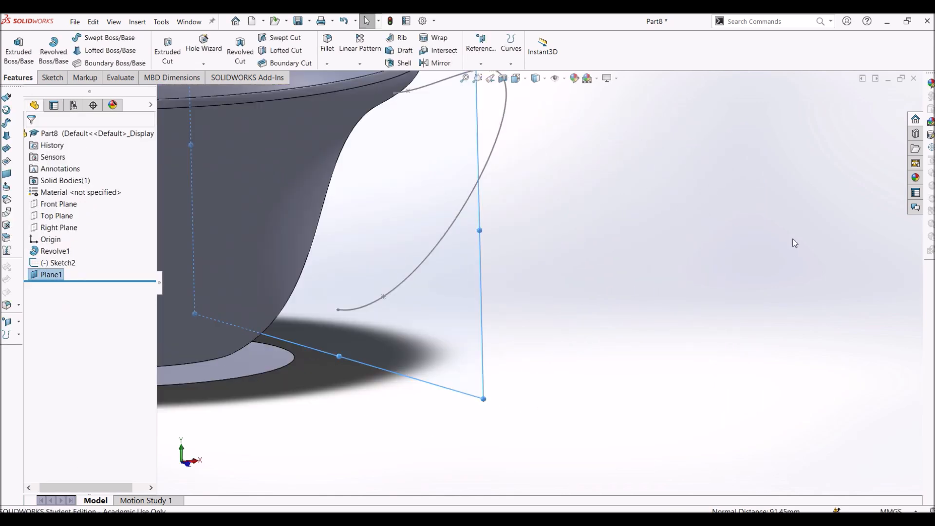
# Start a new sketch on the reference plane at the handle spline's lower endpoint
pyautogui.scroll(5, 359, 226)
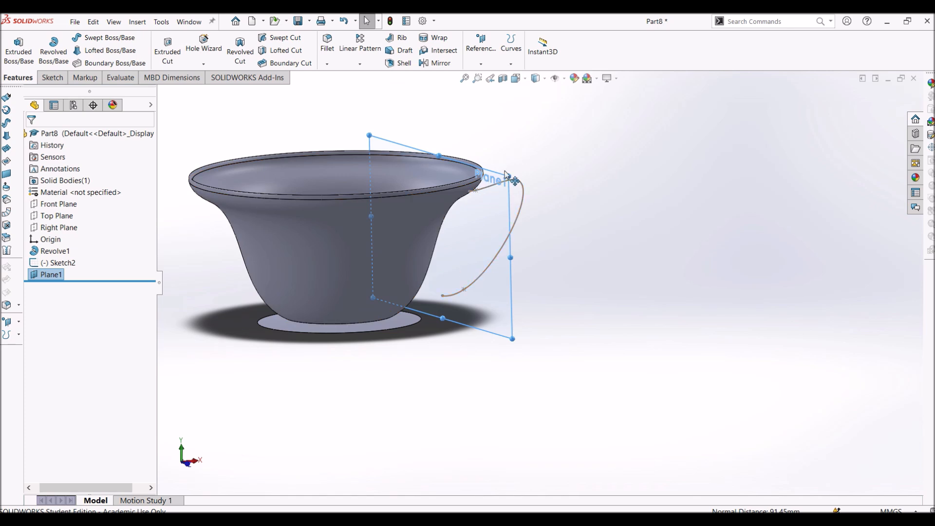
pyautogui.click(51, 78)
pyautogui.click(13, 43)
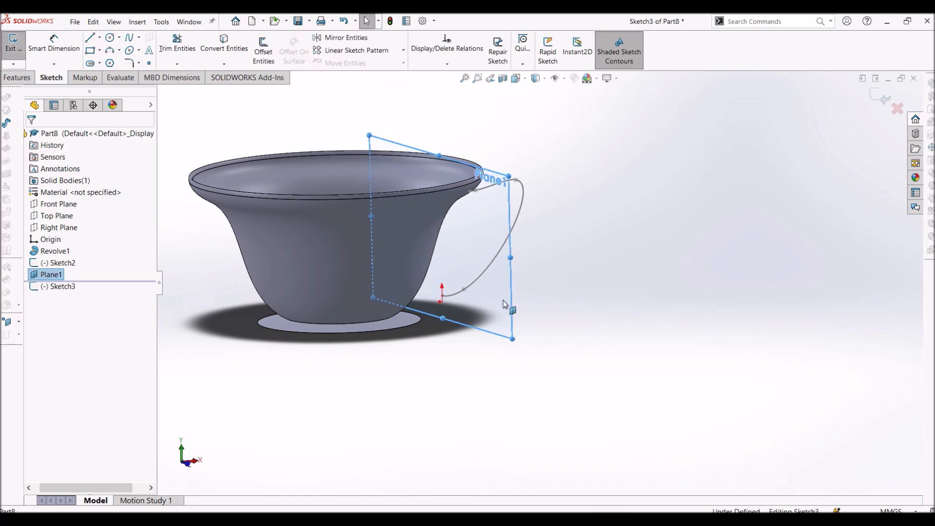
pyautogui.press('Escape')
pyautogui.click(13, 43)
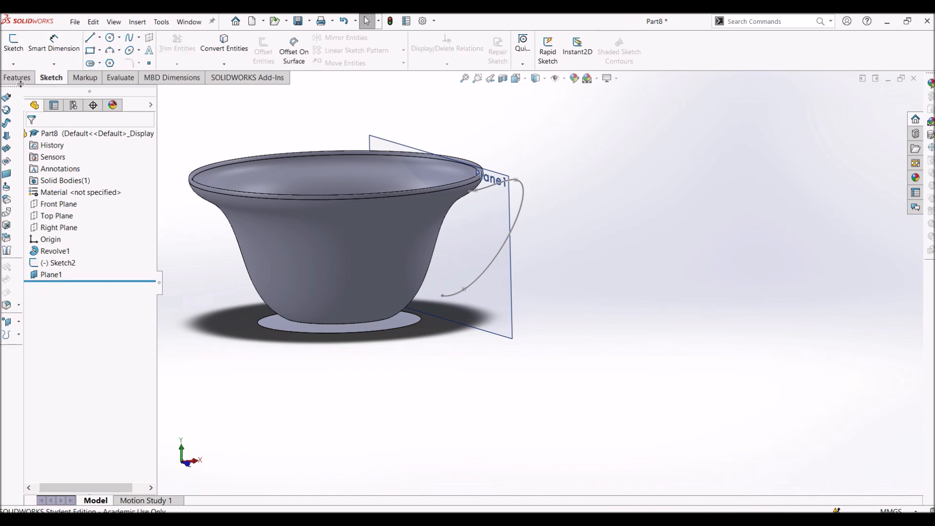
pyautogui.click(490, 317)
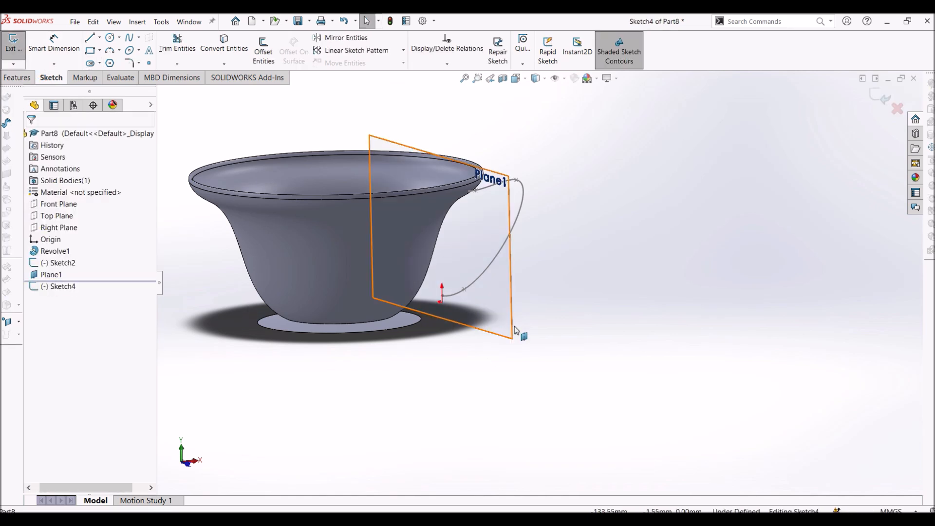
# Convert the handle spline into an entity of the sketch on the reference plane
pyautogui.scroll(-3, 516, 278)
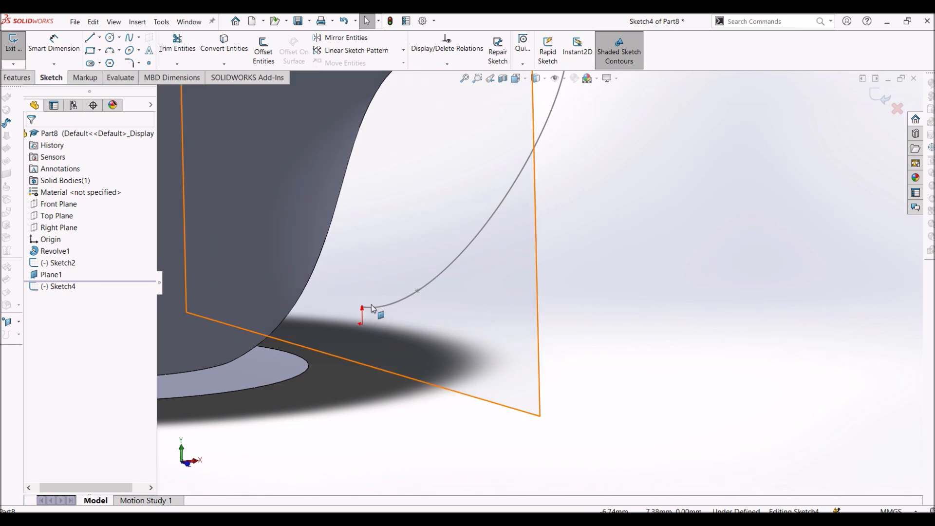
pyautogui.click(219, 59)
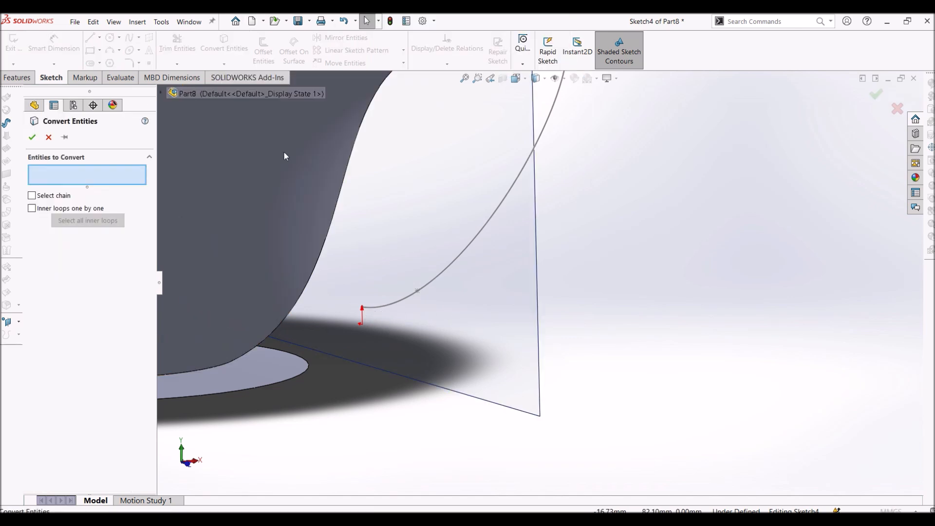
pyautogui.click(398, 302)
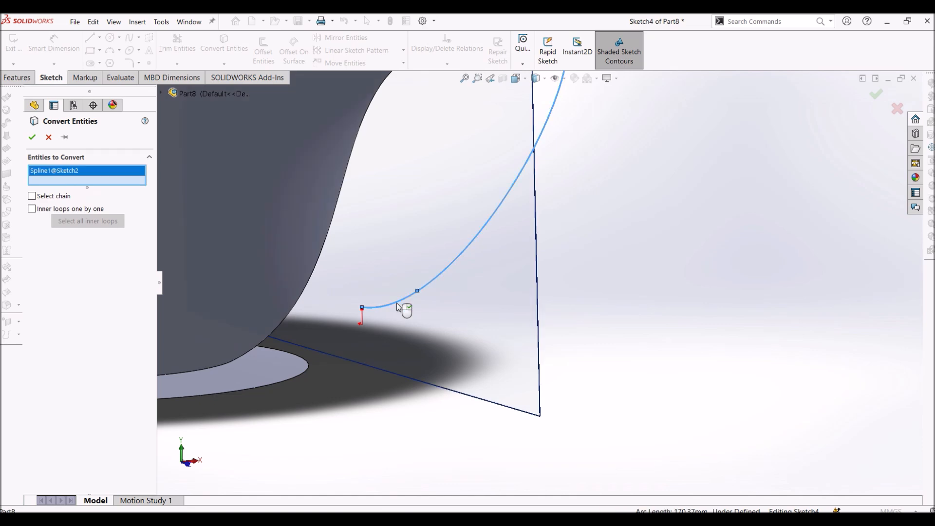
pyautogui.click(34, 138)
# Examine the lower endpoint of the converted line and its relations where it meets the handle spline
pyautogui.scroll(-3, 355, 321)
pyautogui.moveTo(361, 307); pyautogui.dragTo(304, 322, button='middle')
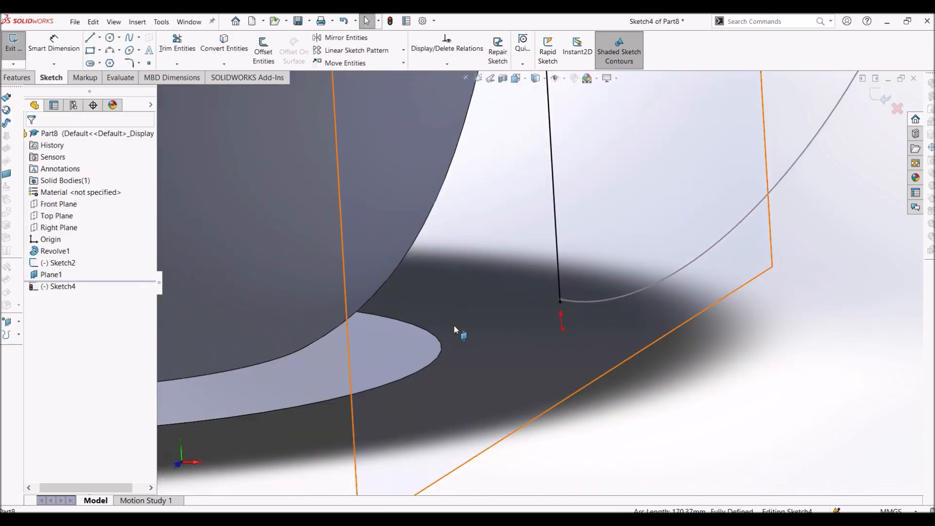
pyautogui.scroll(-3, 460, 324)
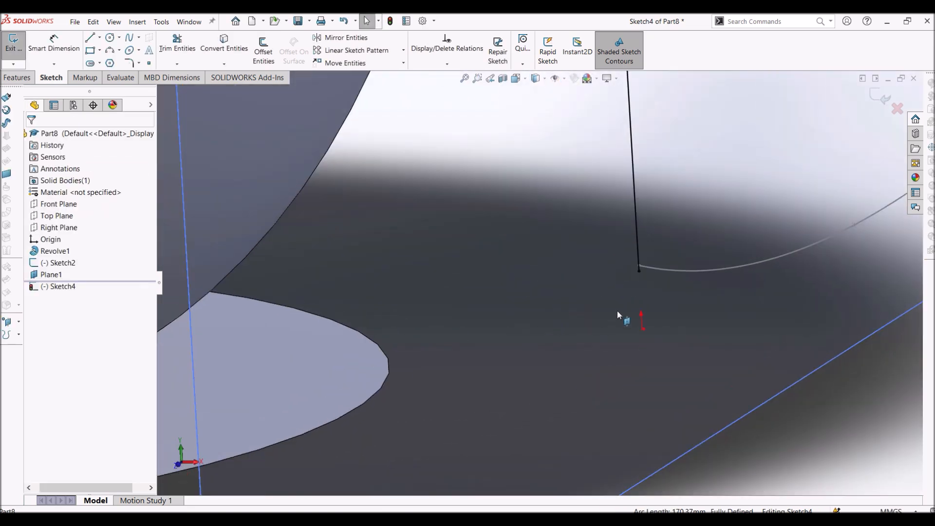
pyautogui.click(639, 266)
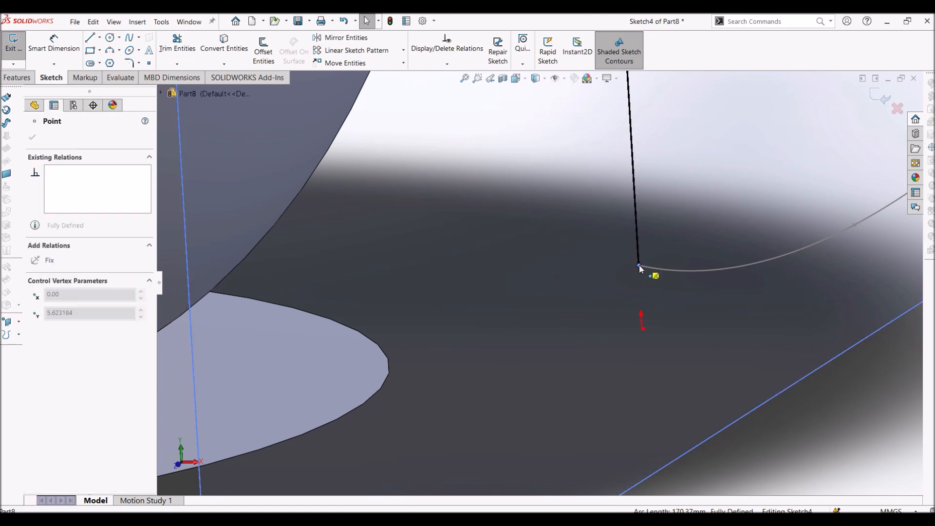
pyautogui.press('Escape')
pyautogui.moveTo(592, 335); pyautogui.dragTo(601, 297, button='middle')
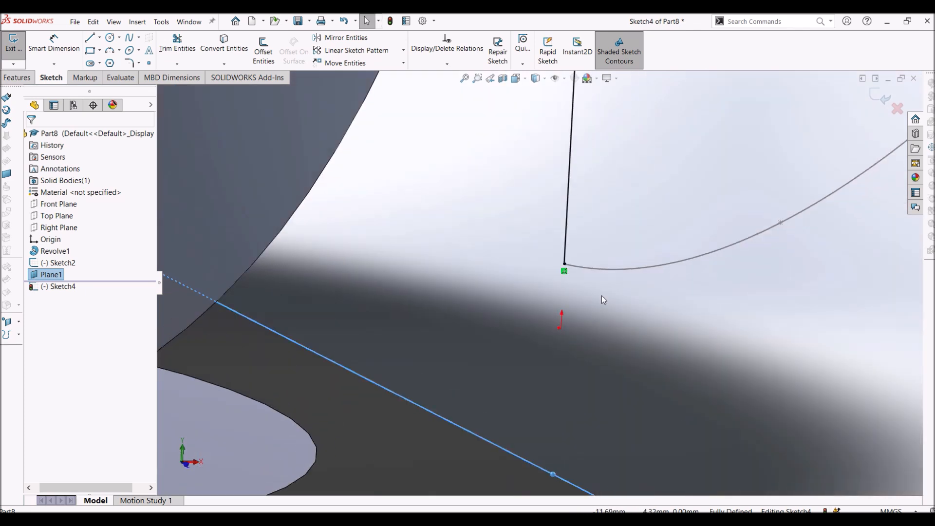
pyautogui.click(565, 266)
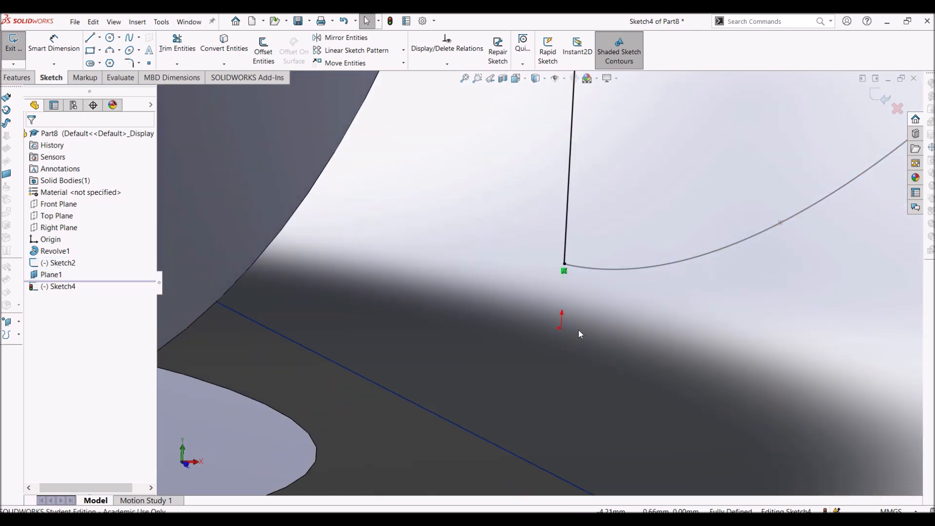
pyautogui.click(565, 267)
pyautogui.moveTo(565, 267); pyautogui.dragTo(565, 263)
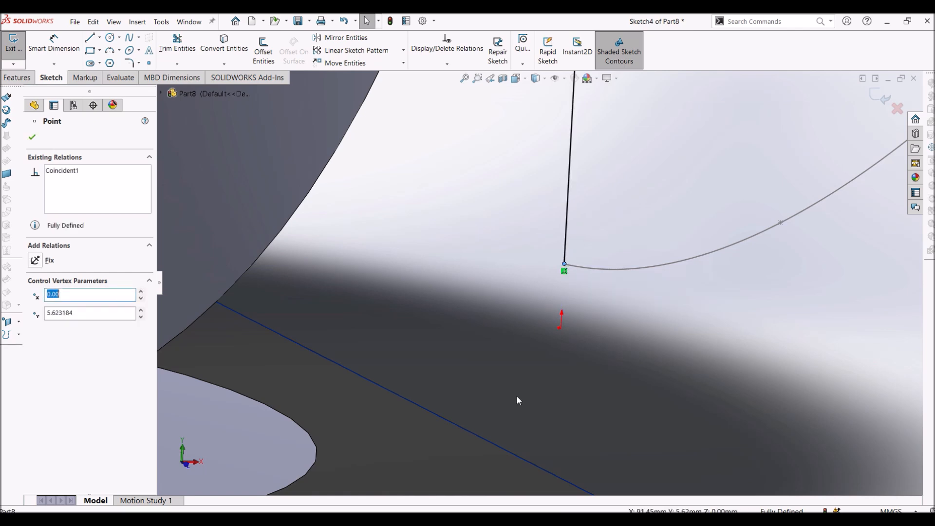
pyautogui.click(550, 412)
# Sketch a center rectangle about 14.01 by 6.85 mm, centred on the handle spline's lower endpoint
pyautogui.moveTo(582, 397); pyautogui.dragTo(552, 295, button='middle')
pyautogui.scroll(4, 651, 345)
pyautogui.scroll(4, 644, 217)
pyautogui.scroll(-3, 640, 233)
pyautogui.moveTo(601, 247); pyautogui.dragTo(652, 290, button='middle')
pyautogui.scroll(-5, 473, 299)
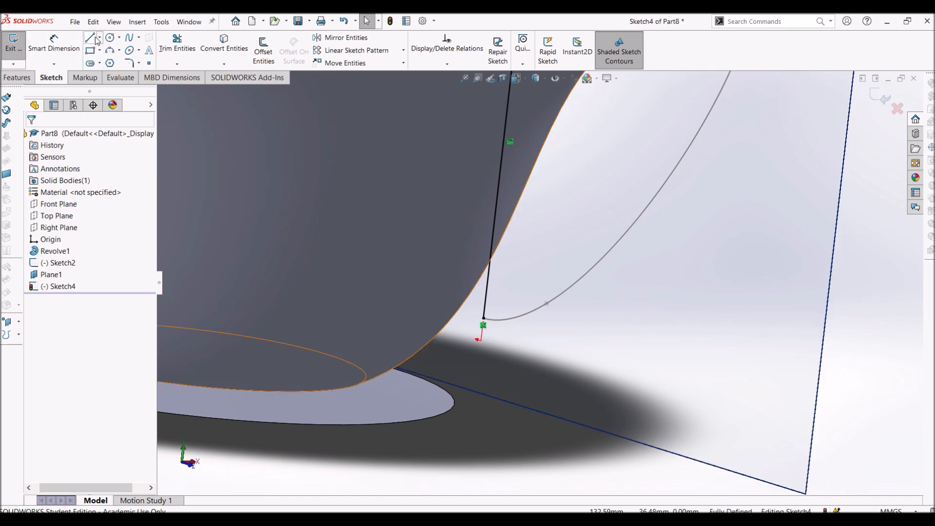
pyautogui.click(102, 50)
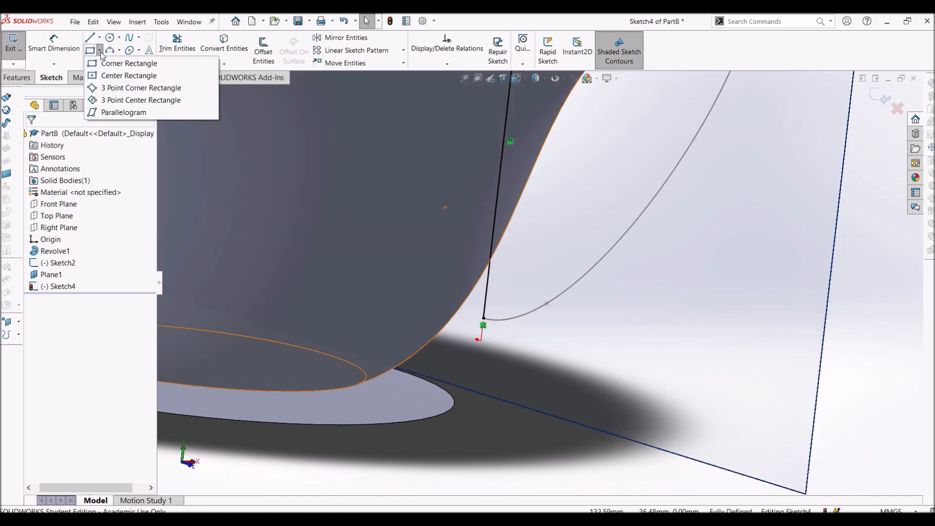
pyautogui.click(112, 75)
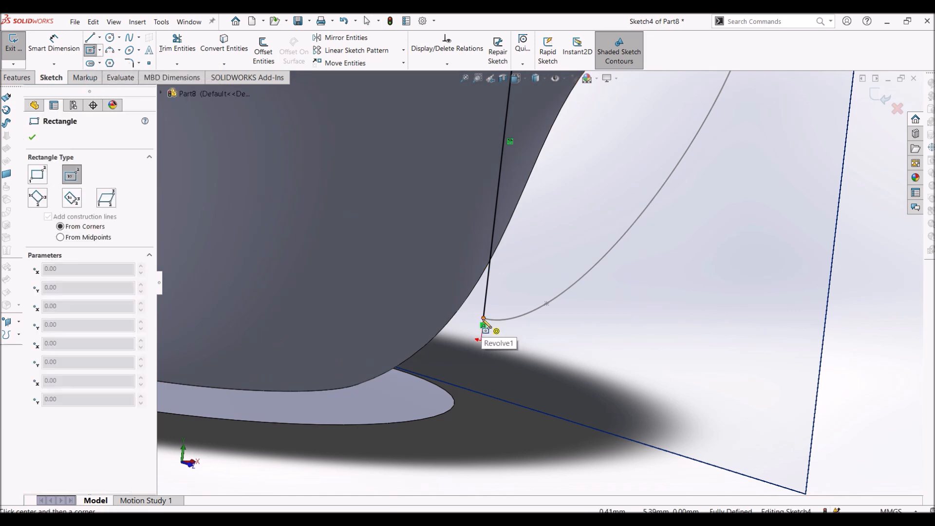
pyautogui.click(483, 319)
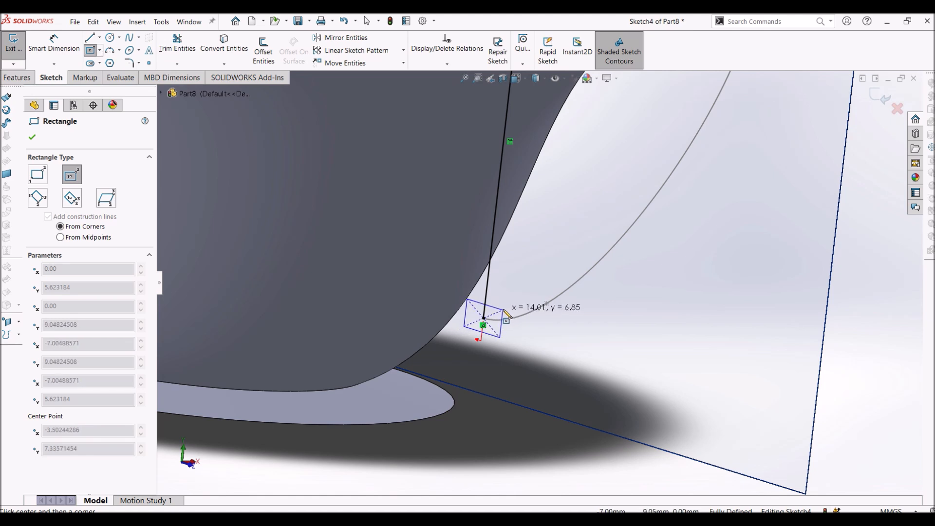
pyautogui.click(503, 310)
pyautogui.moveTo(582, 440)
pyautogui.mouseDown(button='middle')
pyautogui.moveTo(570, 428)
pyautogui.moveTo(578, 424)
pyautogui.mouseUp(button='middle')
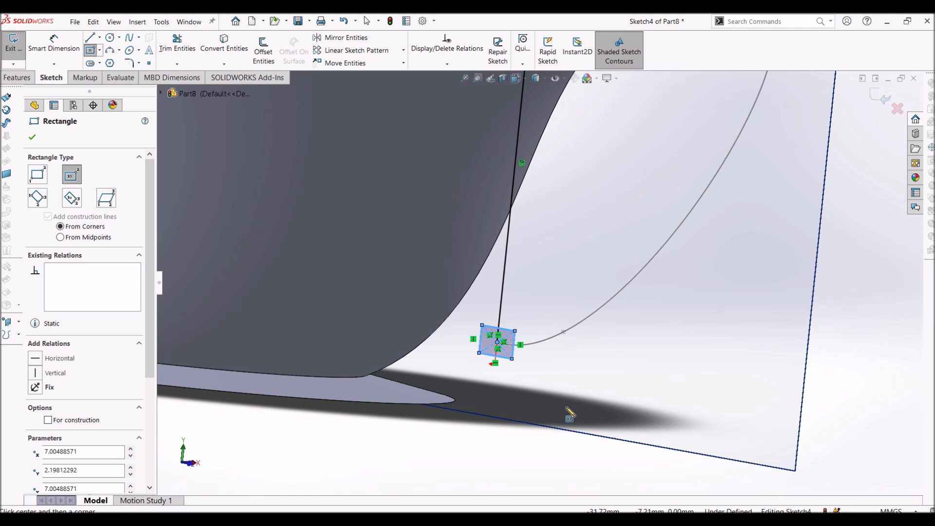
pyautogui.click(32, 138)
# Dimension the vertical side of the handle profile rectangle to 5 mm
pyautogui.click(54, 49)
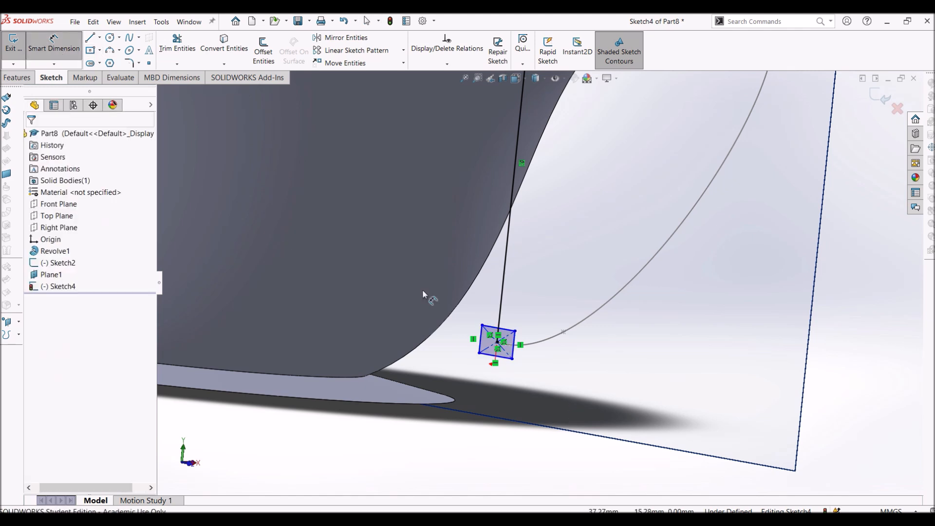
pyautogui.click(517, 350)
pyautogui.click(576, 357)
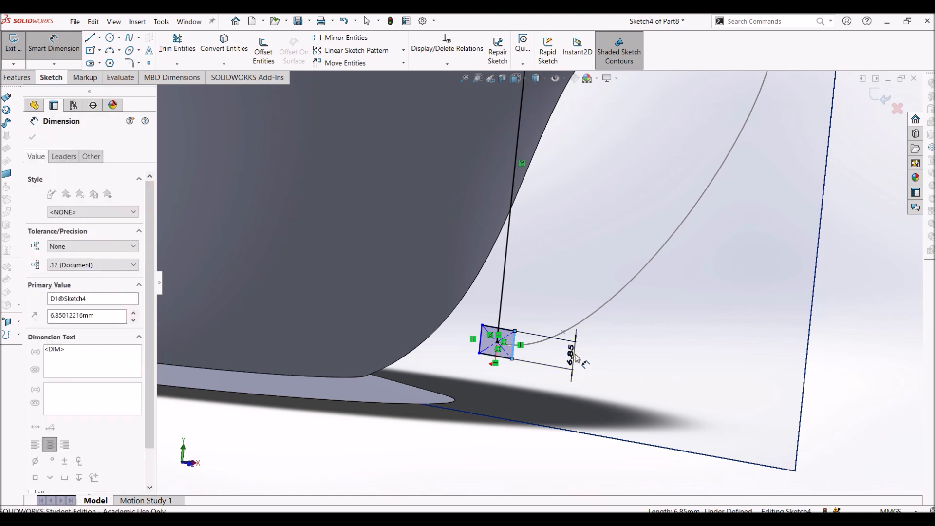
pyautogui.write('5')
pyautogui.press('Return')
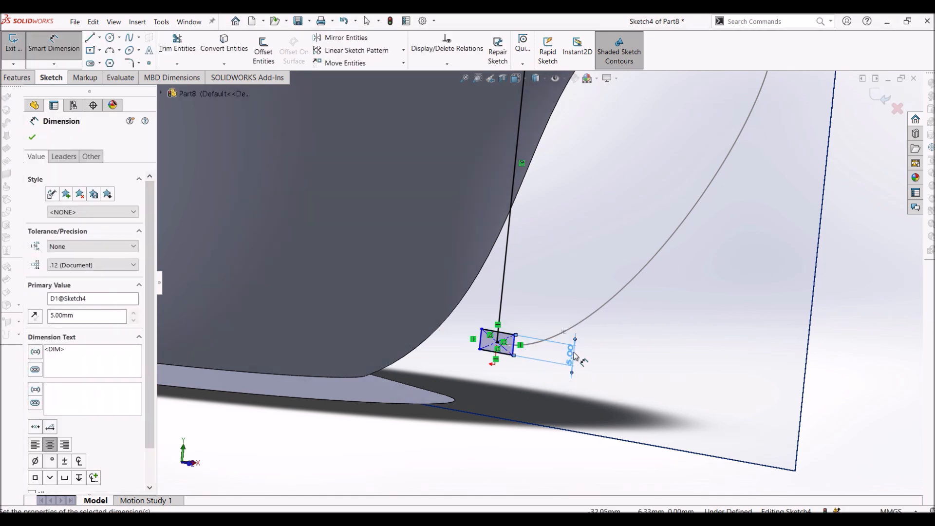
# Dimension the horizontal side of the handle profile rectangle to 8 mm and exit the sketch
pyautogui.click(493, 352)
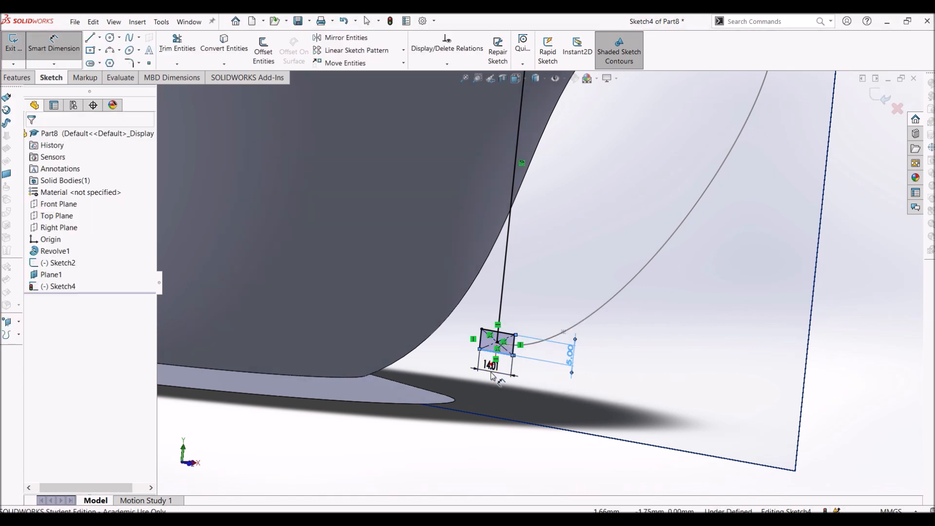
pyautogui.click(493, 375)
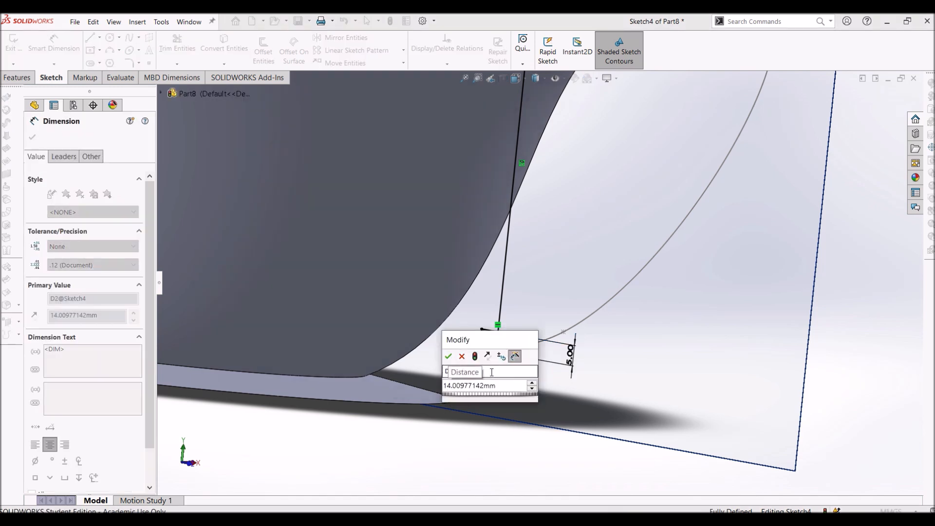
pyautogui.press('Delete')
pyautogui.press('Delete')
pyautogui.press('Delete')
pyautogui.press('Delete')
pyautogui.press('Delete')
pyautogui.press('Delete')
pyautogui.press('Delete')
pyautogui.press('Delete')
pyautogui.press('Delete')
pyautogui.press('Delete')
pyautogui.press('Delete')
pyautogui.press('Delete')
pyautogui.press('Delete')
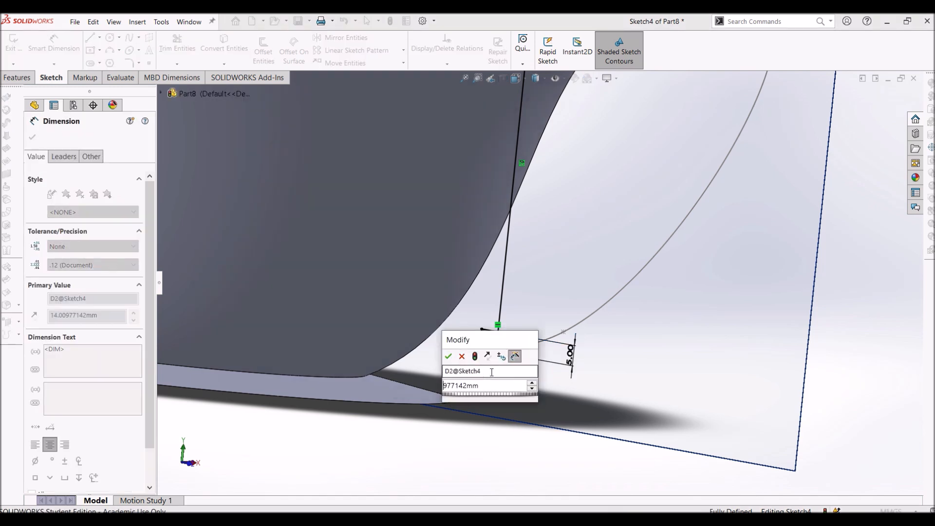
pyautogui.write('8')
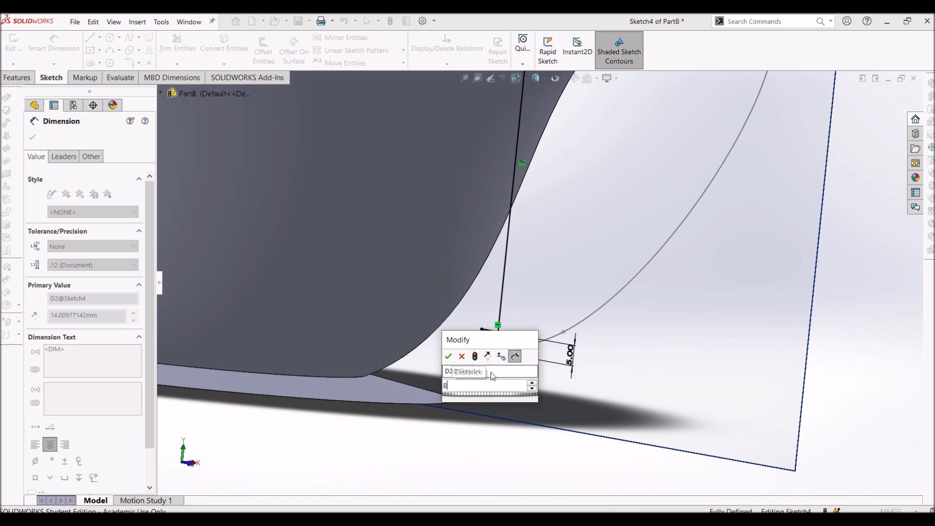
pyautogui.press('Return')
pyautogui.scroll(-3, 529, 376)
pyautogui.moveTo(531, 375)
pyautogui.mouseDown(button='middle')
pyautogui.moveTo(491, 323)
pyautogui.moveTo(580, 327)
pyautogui.moveTo(600, 373)
pyautogui.moveTo(553, 327)
pyautogui.moveTo(575, 317)
pyautogui.mouseUp(button='middle')
pyautogui.scroll(2, 580, 327)
pyautogui.scroll(5, 601, 372)
pyautogui.click(17, 44)
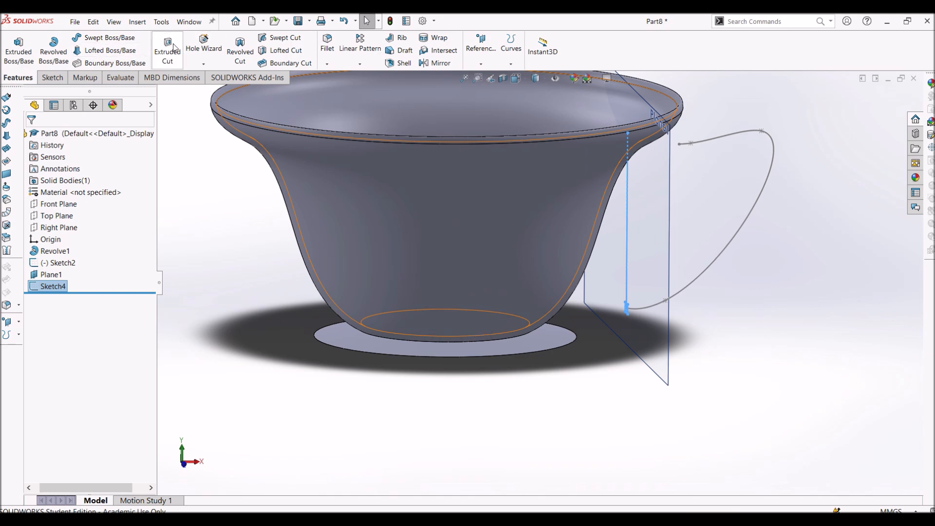
# Start a swept boss and replace its whole-sketch profile with the closed group of the handle rectangle's four sides
pyautogui.click(142, 37)
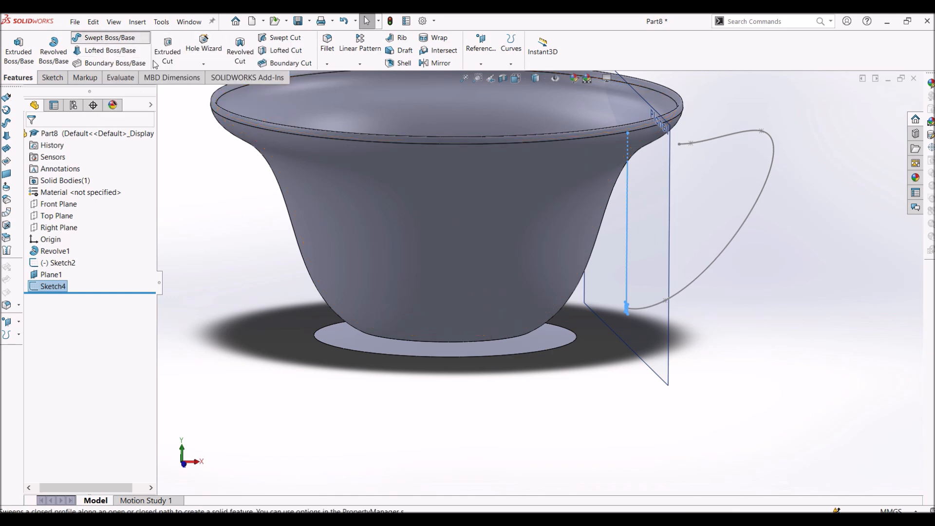
pyautogui.scroll(-5, 734, 293)
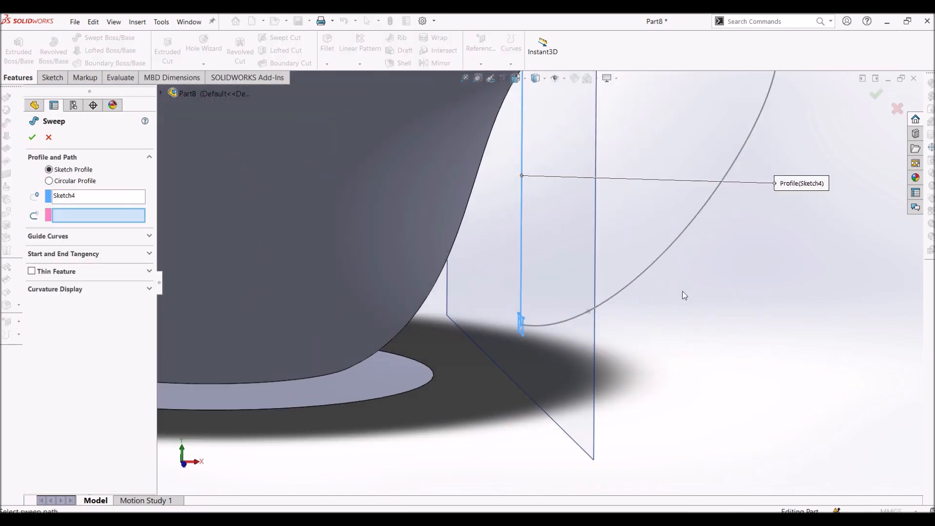
pyautogui.click(141, 203)
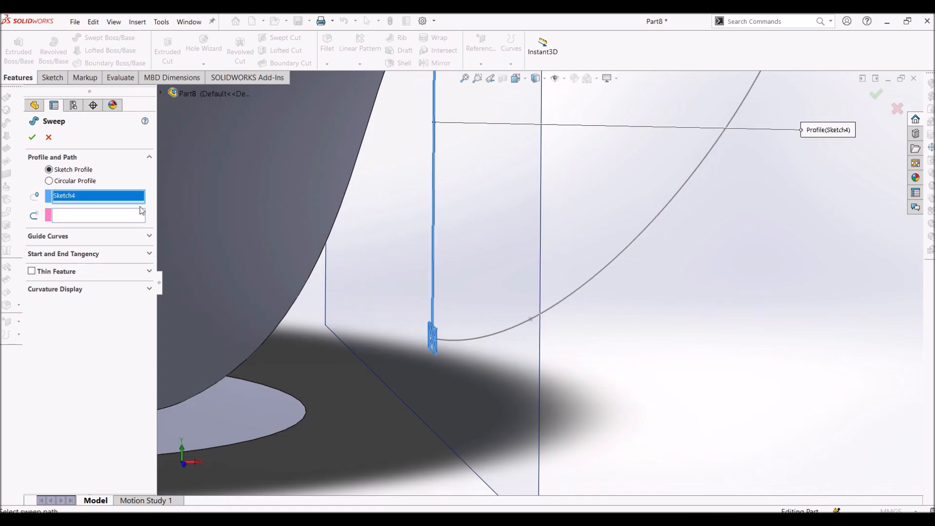
pyautogui.press('Delete')
pyautogui.moveTo(484, 207)
pyautogui.mouseDown(button='middle')
pyautogui.moveTo(453, 226)
pyautogui.moveTo(625, 340)
pyautogui.mouseUp(button='middle')
pyautogui.scroll(-4, 602, 347)
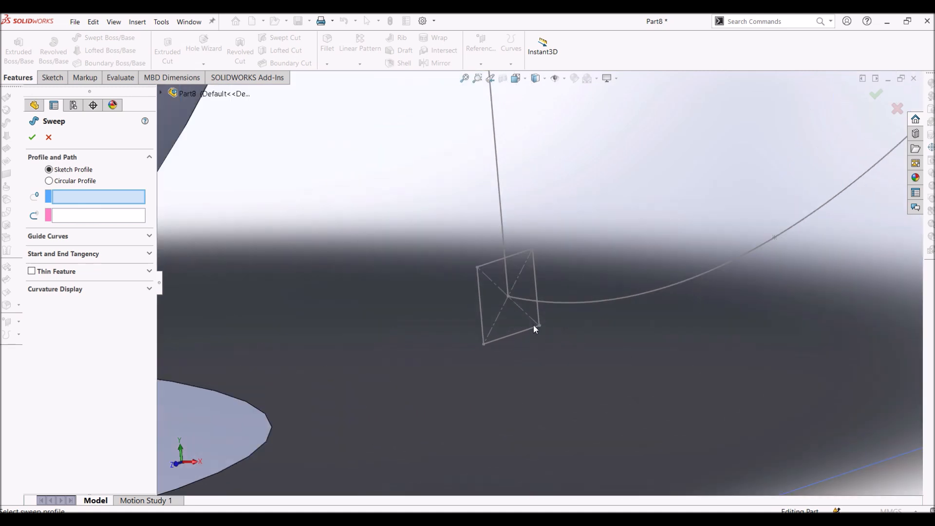
pyautogui.click(481, 317)
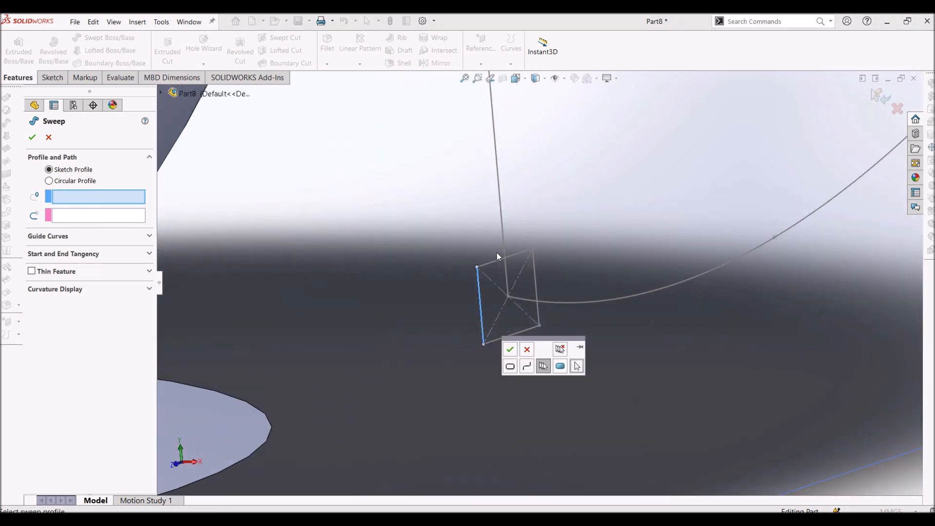
pyautogui.click(491, 263)
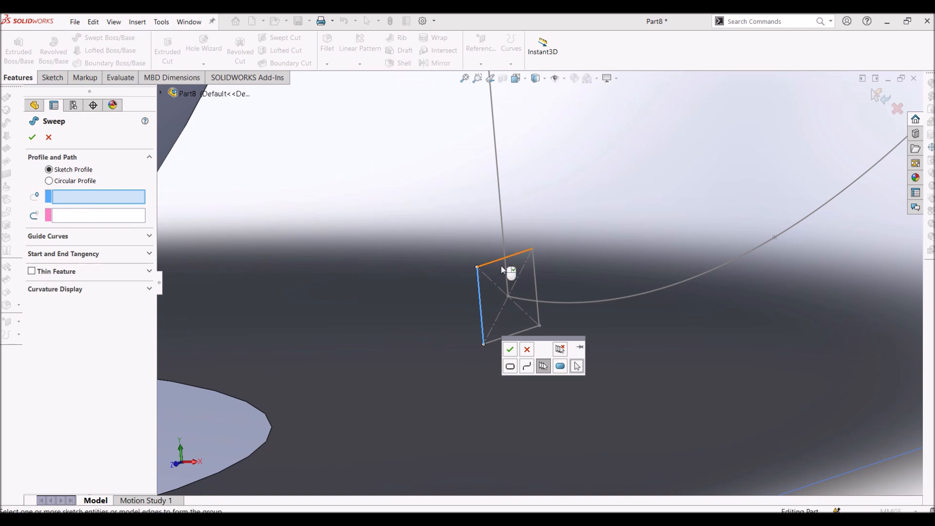
pyautogui.click(536, 273)
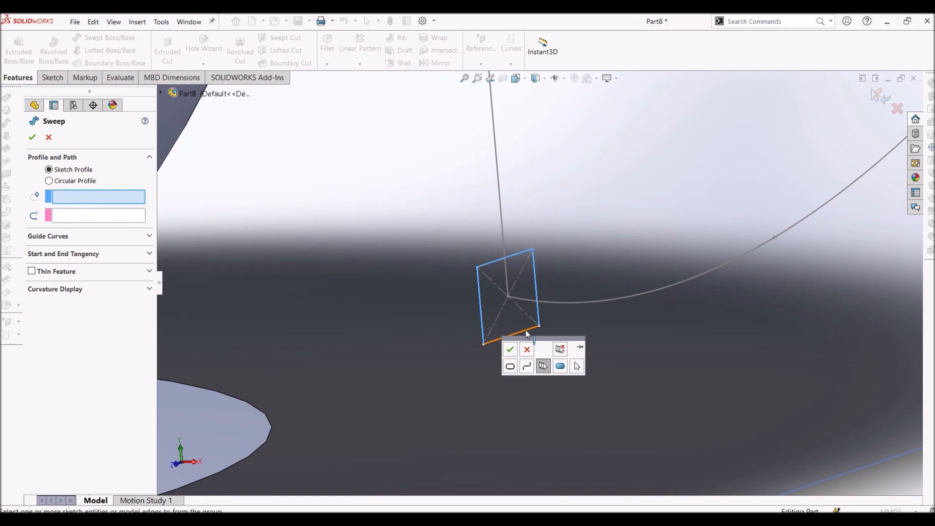
pyautogui.click(514, 352)
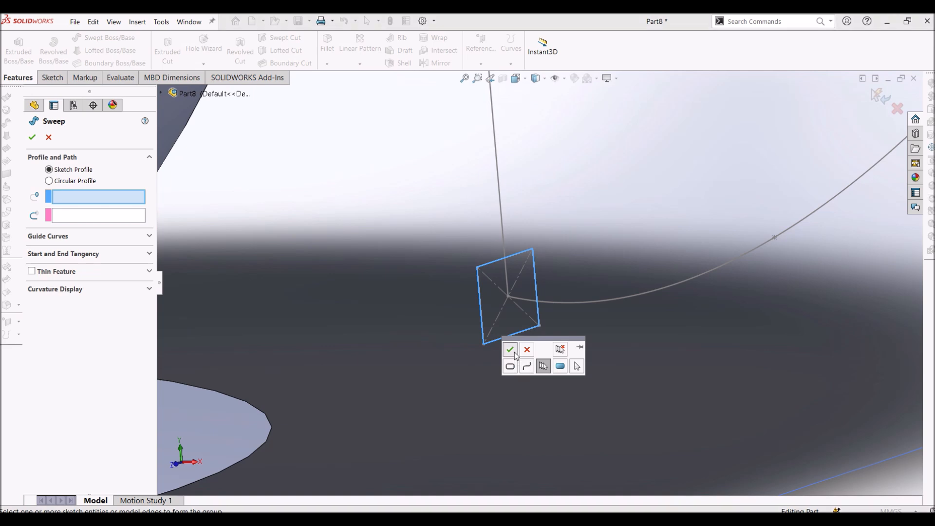
pyautogui.scroll(6, 487, 370)
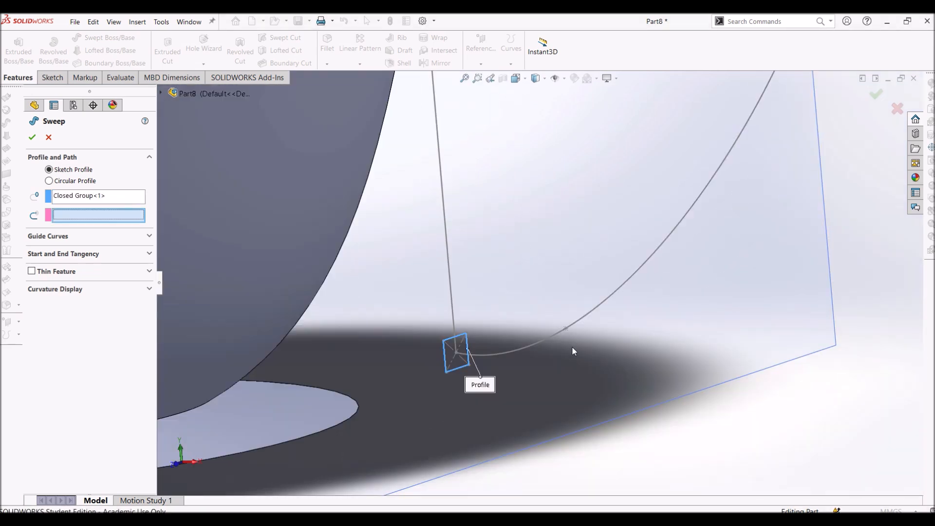
pyautogui.moveTo(397, 312); pyautogui.dragTo(485, 313, button='middle')
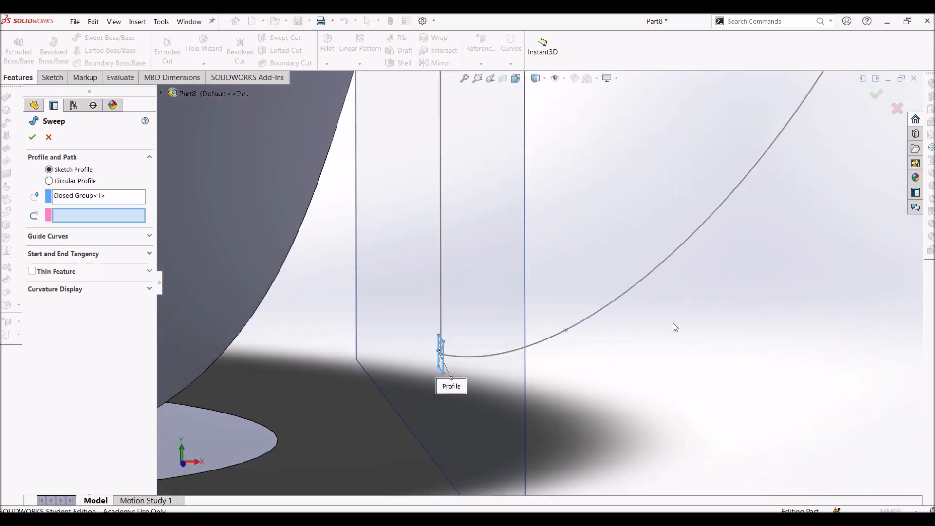
# Use the handle spline as the sweep path and create the swept handle
pyautogui.click(614, 302)
pyautogui.scroll(5, 614, 302)
pyautogui.scroll(-1, 594, 136)
pyautogui.moveTo(511, 156)
pyautogui.mouseDown(button='middle')
pyautogui.moveTo(563, 111)
pyautogui.moveTo(604, 182)
pyautogui.moveTo(603, 78)
pyautogui.moveTo(536, 122)
pyautogui.moveTo(507, 178)
pyautogui.moveTo(445, 155)
pyautogui.moveTo(580, 129)
pyautogui.mouseUp(button='middle')
pyautogui.click(33, 137)
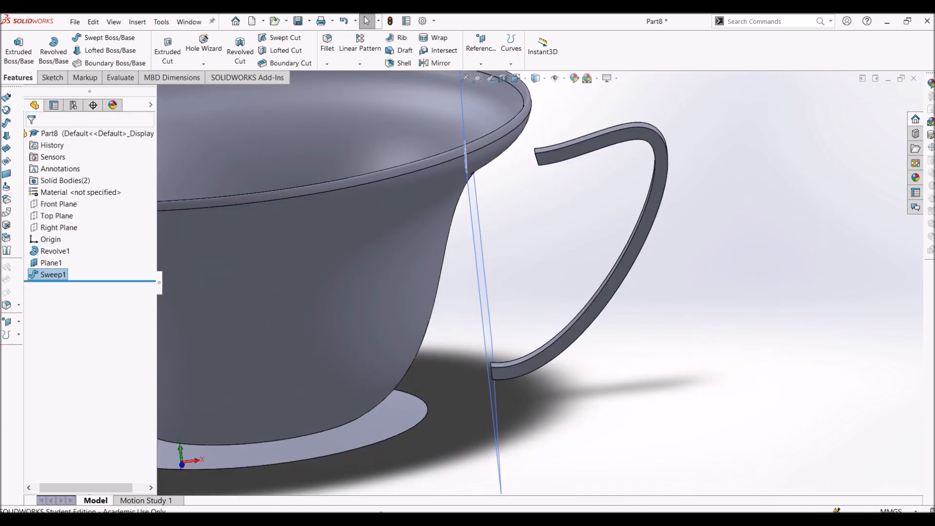
pyautogui.press('space')
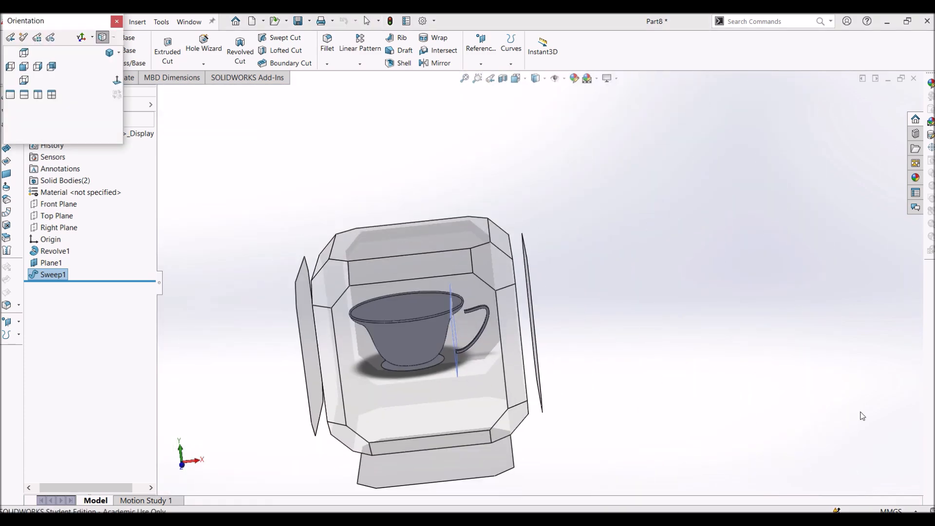
pyautogui.click(452, 375)
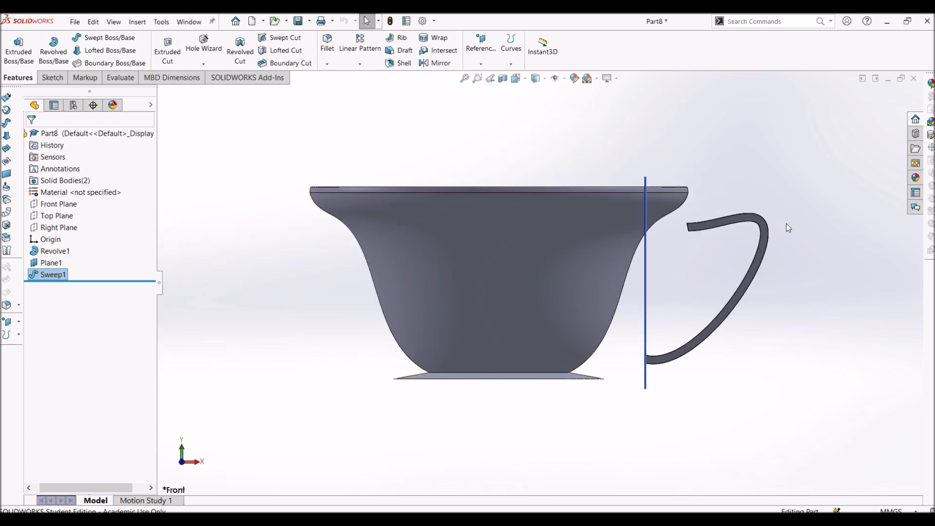
pyautogui.moveTo(622, 323); pyautogui.dragTo(710, 302, button='middle')
pyautogui.press('space')
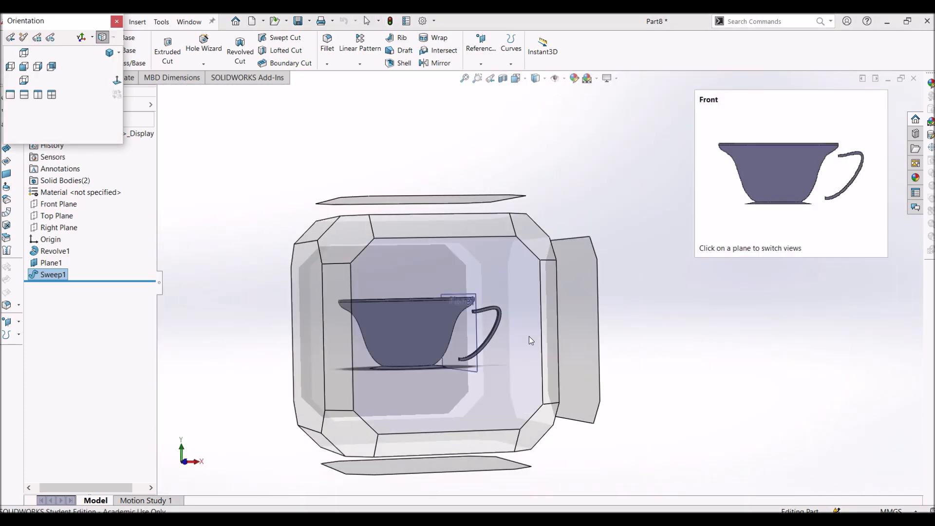
pyautogui.click(519, 342)
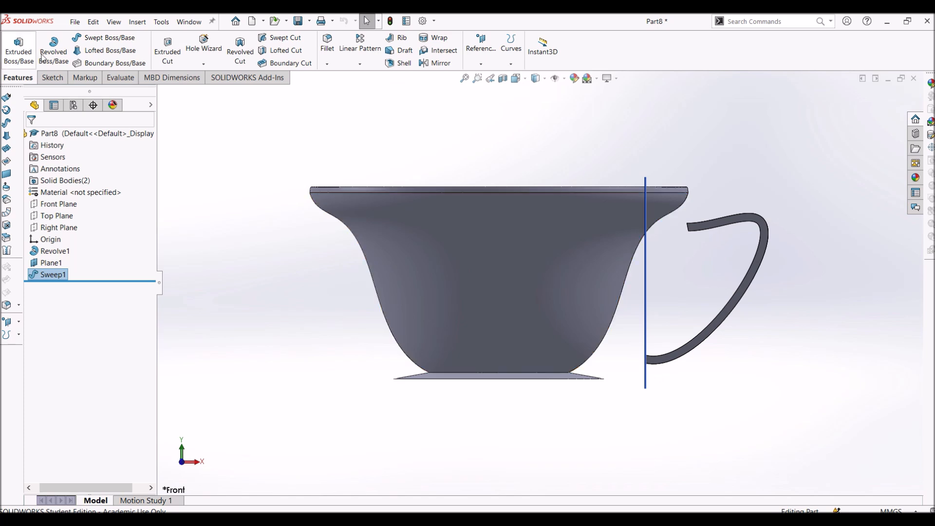
# Start a sketch on the handle's lower end face and convert the face's outline into sketch lines
pyautogui.click(52, 78)
pyautogui.click(14, 45)
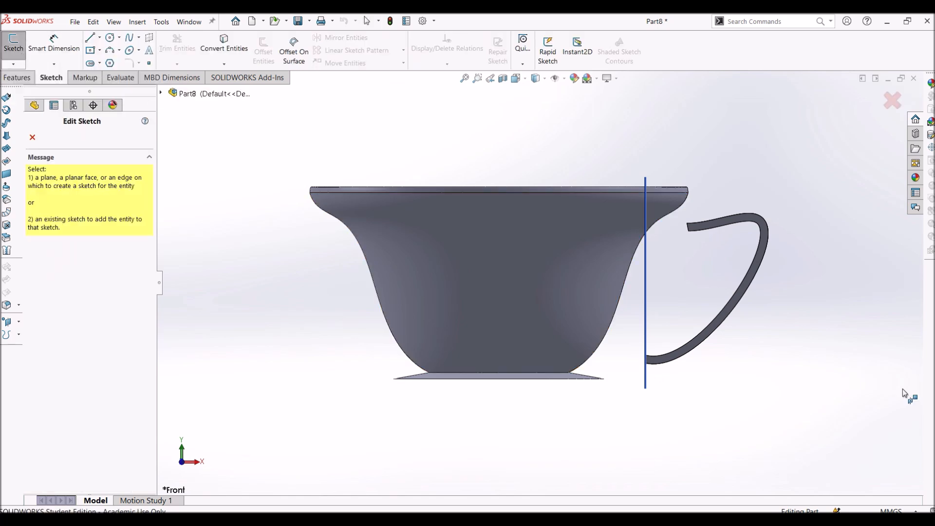
pyautogui.scroll(-4, 771, 253)
pyautogui.scroll(2, 467, 450)
pyautogui.moveTo(460, 458); pyautogui.dragTo(480, 440, button='middle')
pyautogui.scroll(-8, 503, 467)
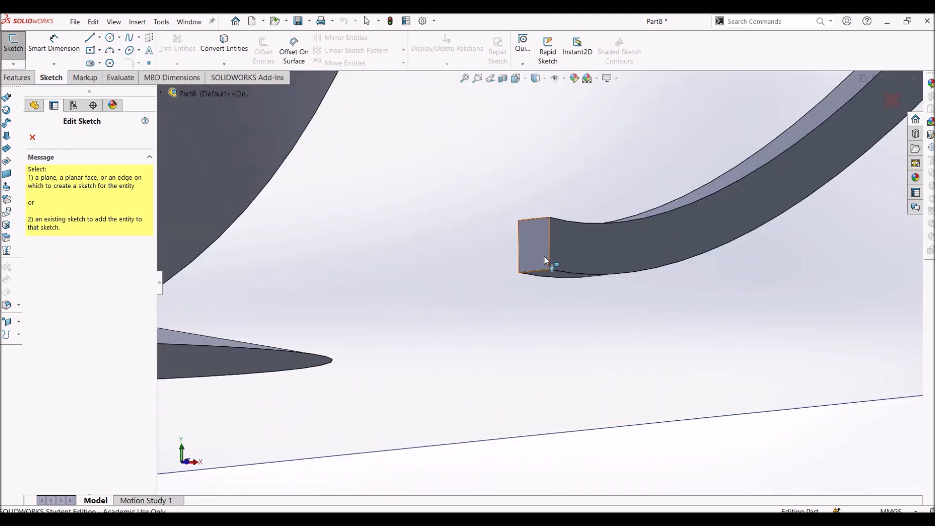
pyautogui.click(544, 258)
pyautogui.click(240, 59)
pyautogui.click(531, 248)
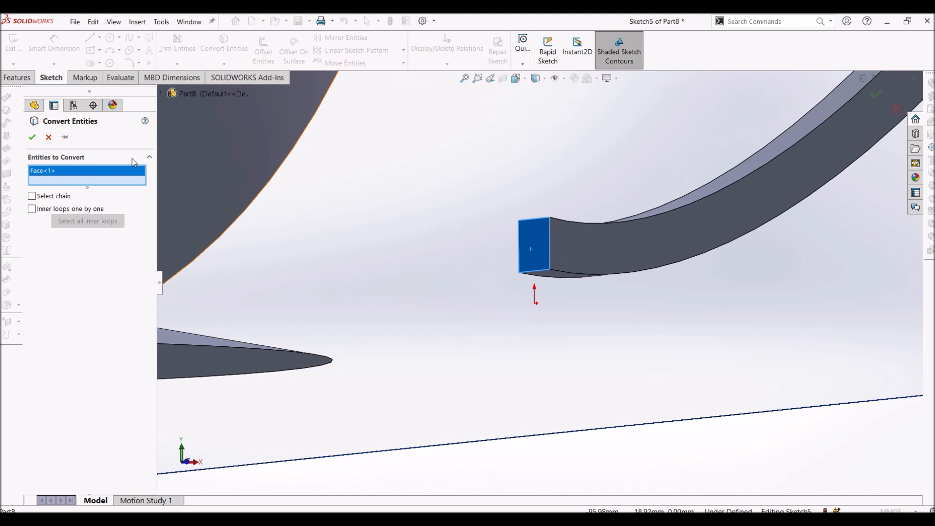
pyautogui.click(33, 137)
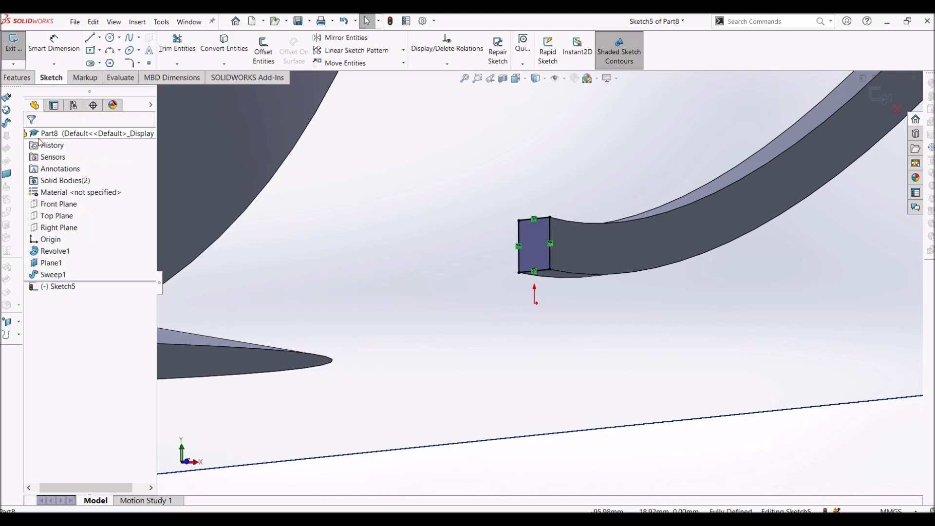
# Extrude the lower end outline with the Up To Next end condition toward the cup wall, merging the result
pyautogui.moveTo(552, 268); pyautogui.dragTo(521, 263, button='middle')
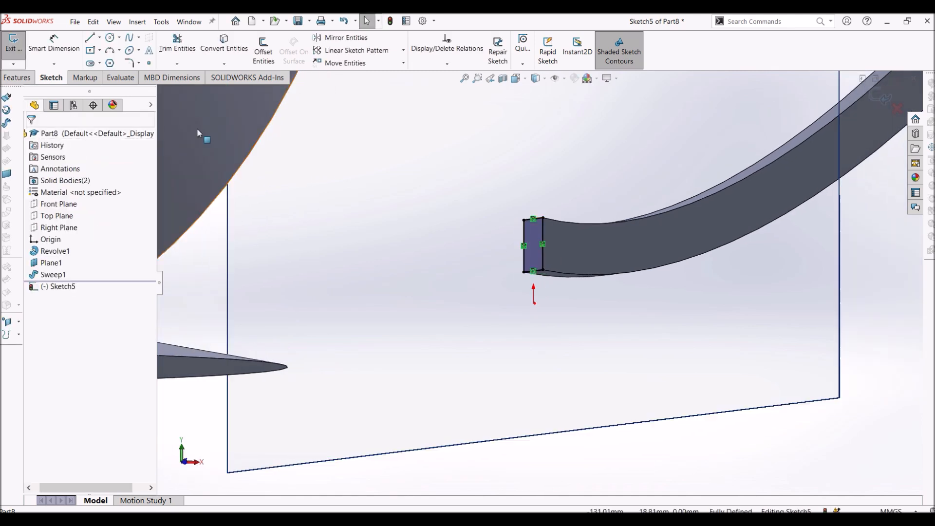
pyautogui.click(17, 77)
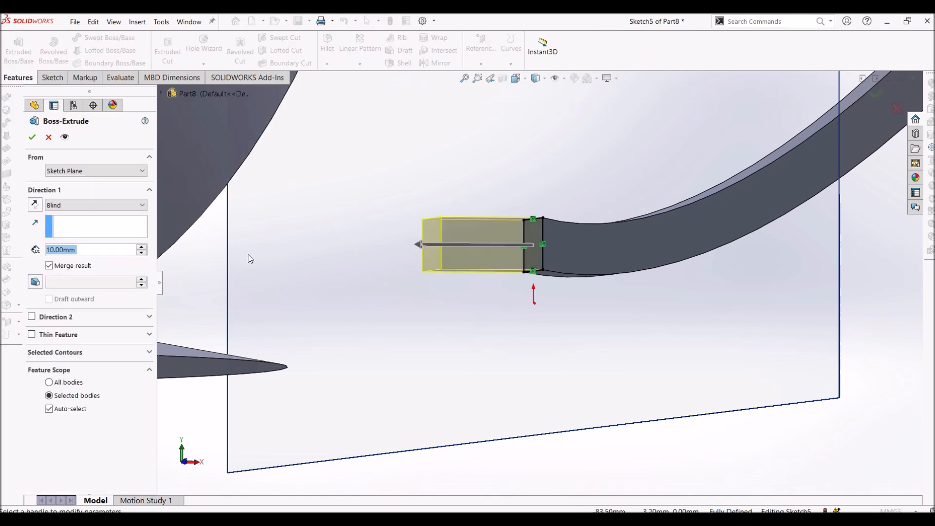
pyautogui.click(128, 205)
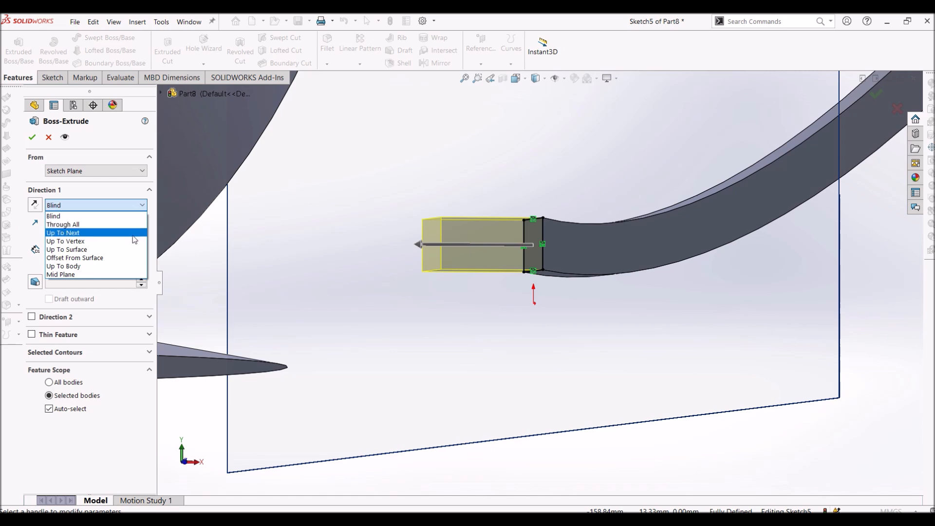
pyautogui.click(133, 234)
pyautogui.moveTo(397, 250); pyautogui.dragTo(702, 276, button='middle')
pyautogui.scroll(3, 354, 241)
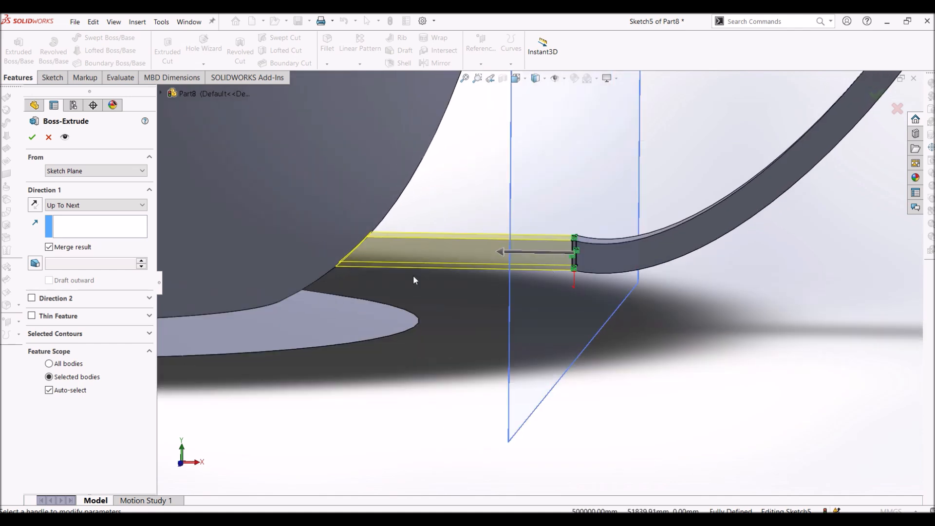
pyautogui.moveTo(406, 272); pyautogui.dragTo(402, 250, button='middle')
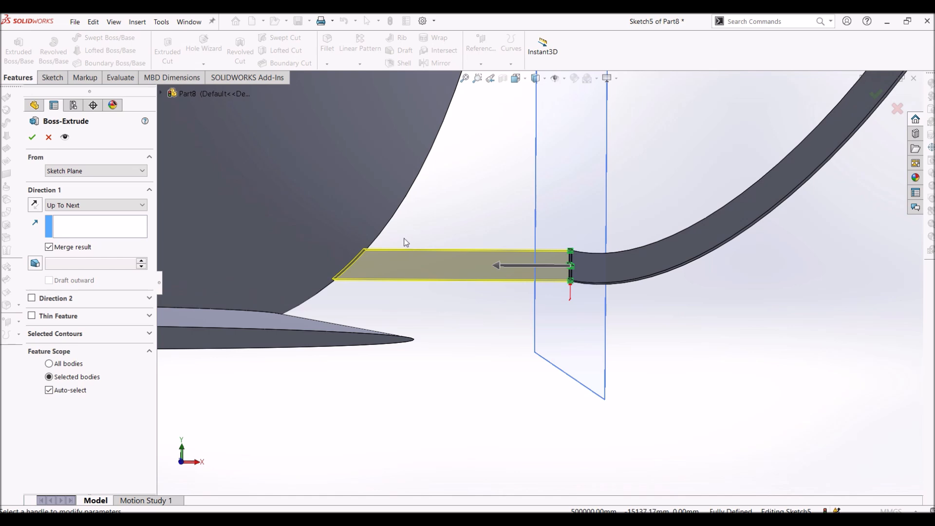
pyautogui.moveTo(488, 267); pyautogui.dragTo(339, 318, button='middle')
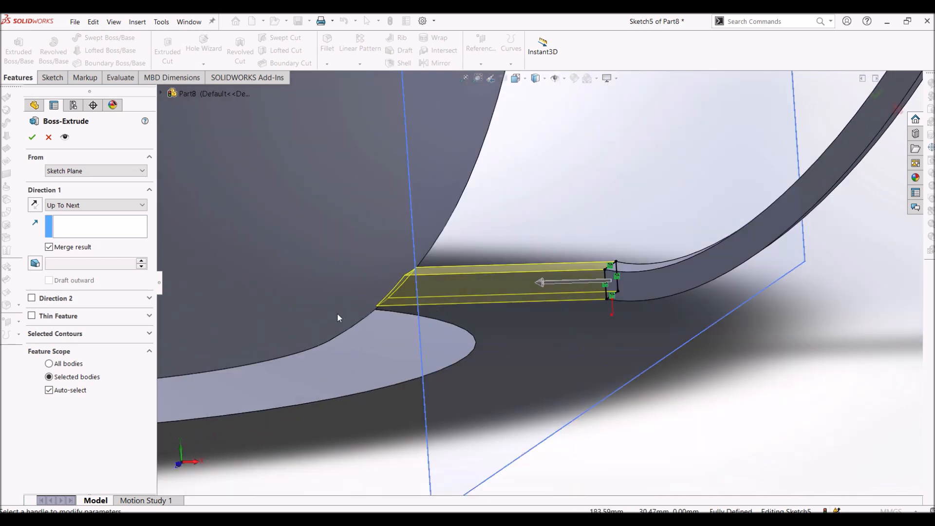
pyautogui.scroll(8, 405, 292)
pyautogui.moveTo(403, 247); pyautogui.dragTo(454, 412, button='middle')
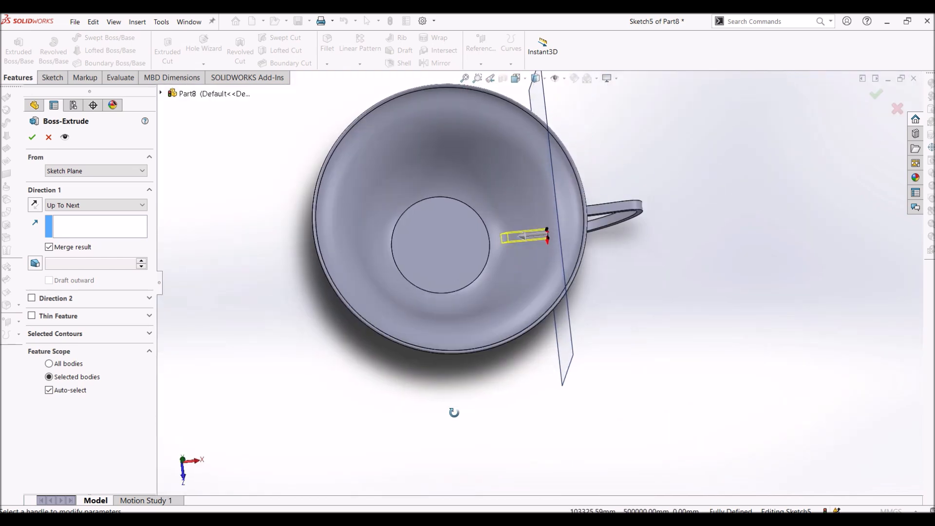
pyautogui.scroll(-3, 526, 253)
pyautogui.moveTo(571, 199); pyautogui.dragTo(519, 311, button='middle')
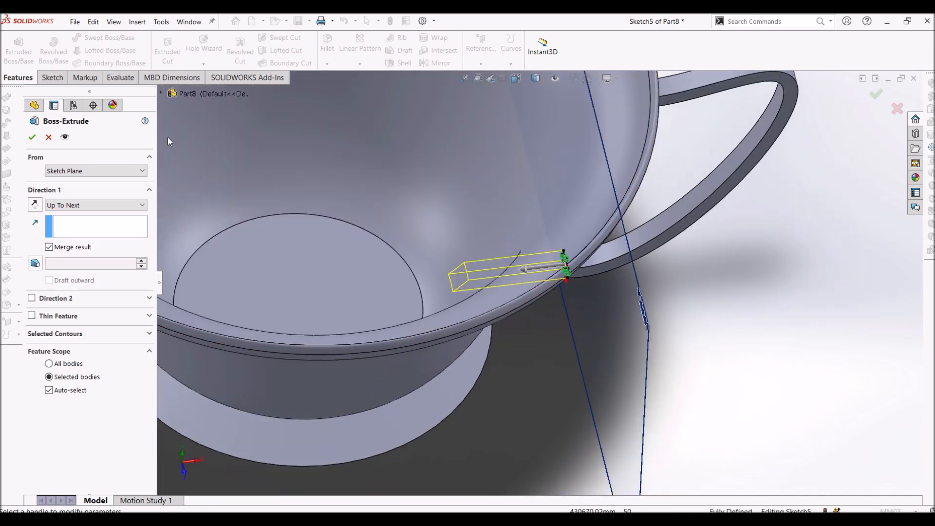
pyautogui.click(34, 139)
# Start a sketch on the handle's upper end face and convert its outline into sketch lines
pyautogui.moveTo(565, 346); pyautogui.dragTo(532, 350, button='middle')
pyautogui.scroll(3, 537, 404)
pyautogui.scroll(-5, 546, 310)
pyautogui.click(551, 260)
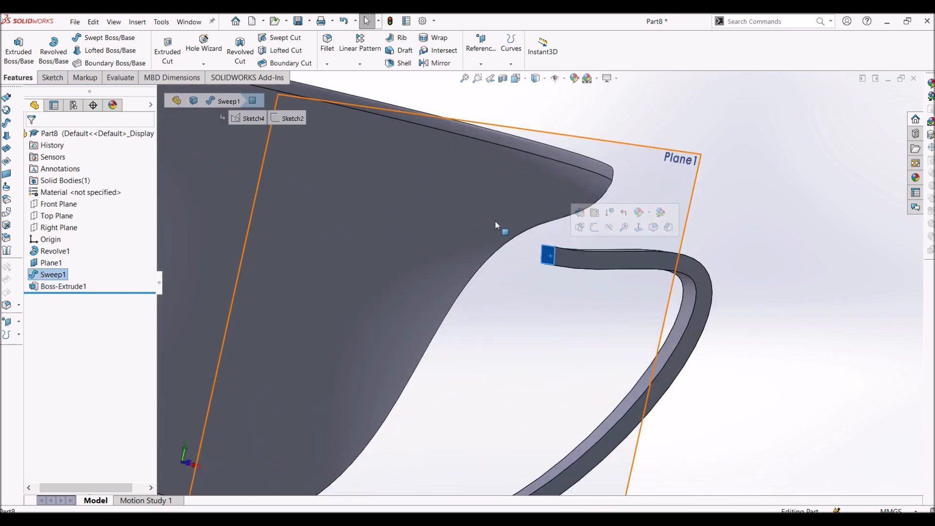
pyautogui.click(45, 80)
pyautogui.click(13, 46)
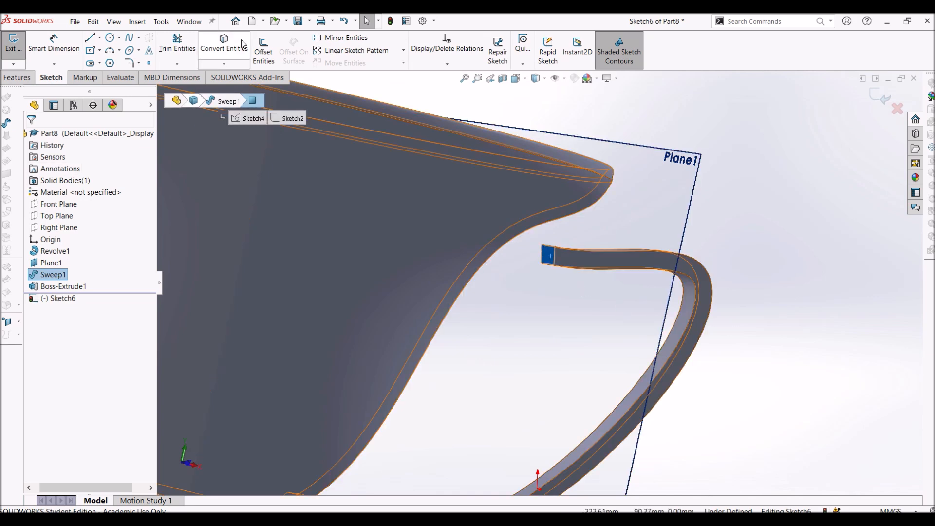
pyautogui.click(224, 43)
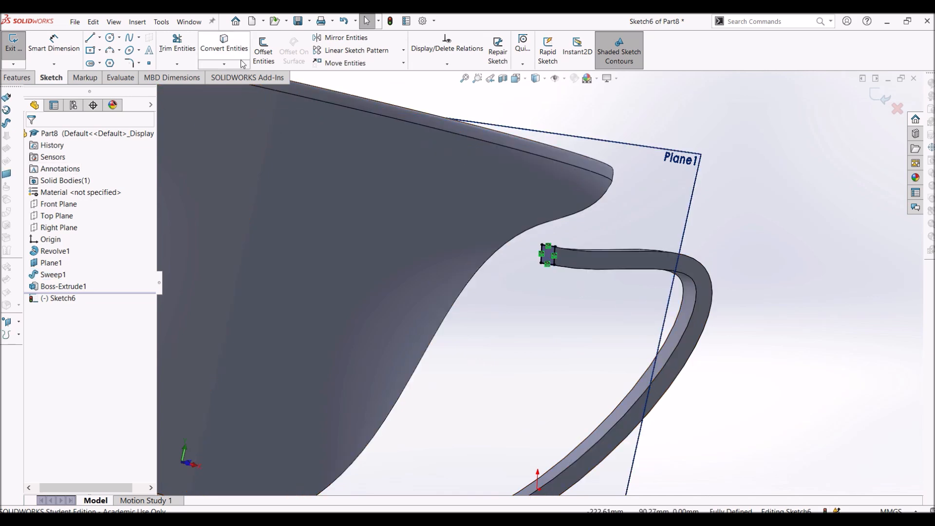
# Extrude the upper end outline with the Up To Next end condition toward the cup wall, merging the result
pyautogui.click(16, 79)
pyautogui.click(18, 50)
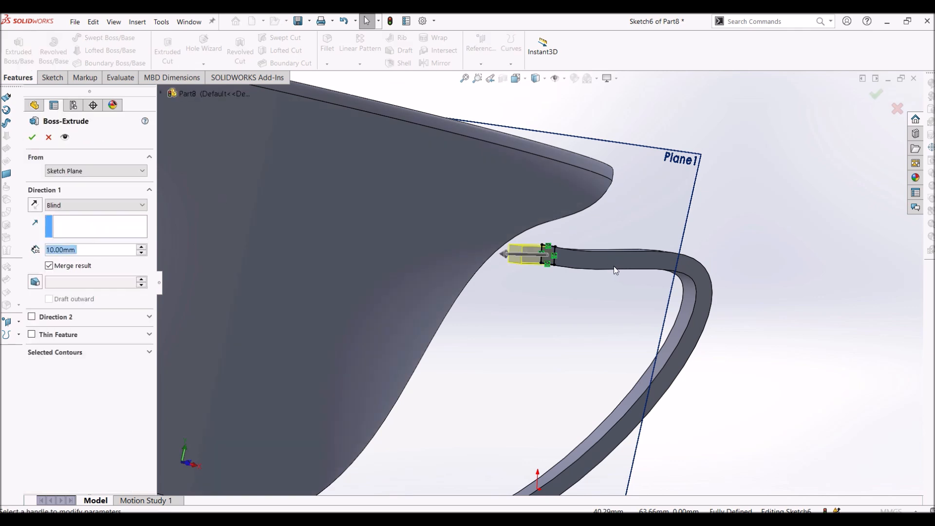
pyautogui.click(69, 204)
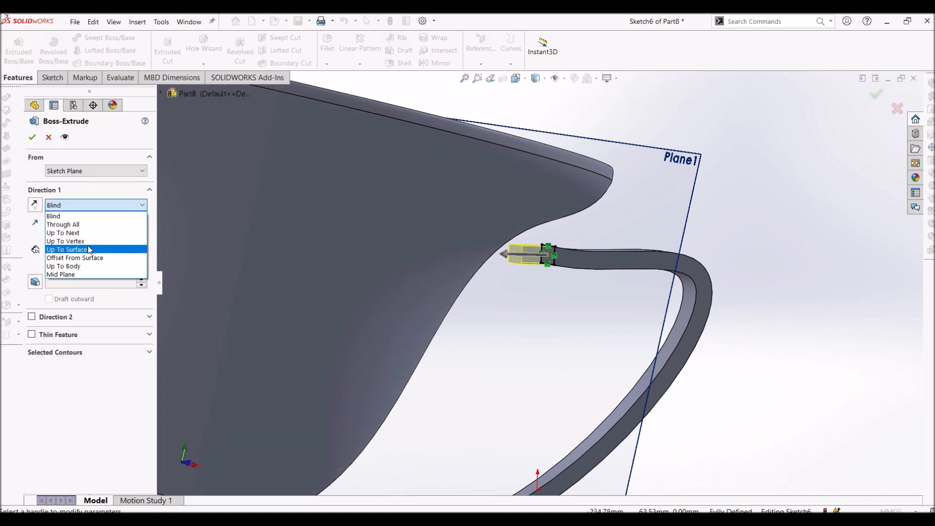
pyautogui.click(95, 234)
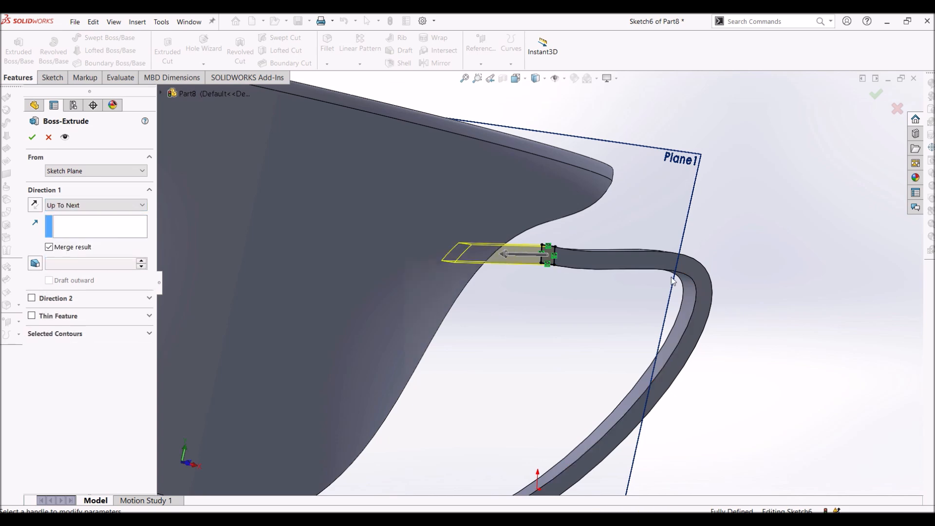
pyautogui.moveTo(673, 281); pyautogui.dragTo(536, 266, button='middle')
pyautogui.click(32, 138)
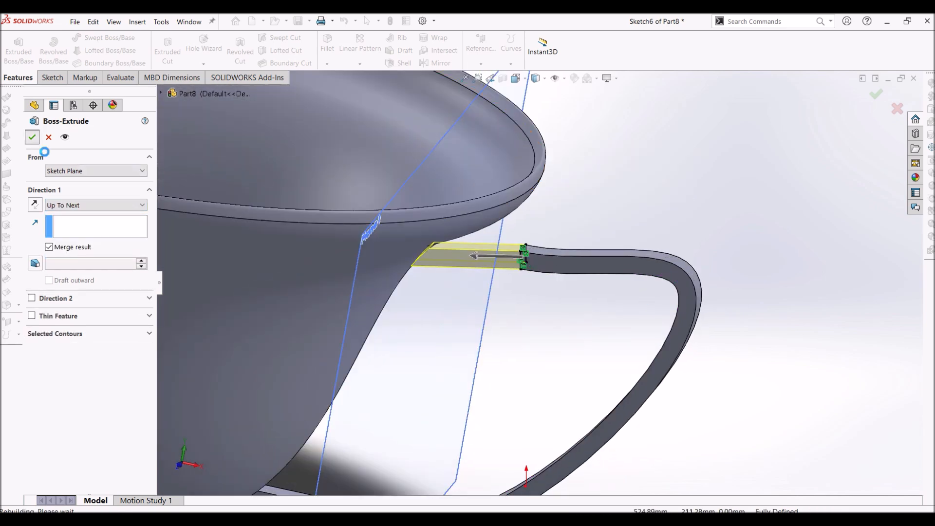
# Examine the finished cup and its joined handle from several angles, including the front and isometric views
pyautogui.scroll(7, 656, 343)
pyautogui.scroll(-4, 616, 325)
pyautogui.moveTo(609, 188); pyautogui.dragTo(621, 110, button='middle')
pyautogui.press('space')
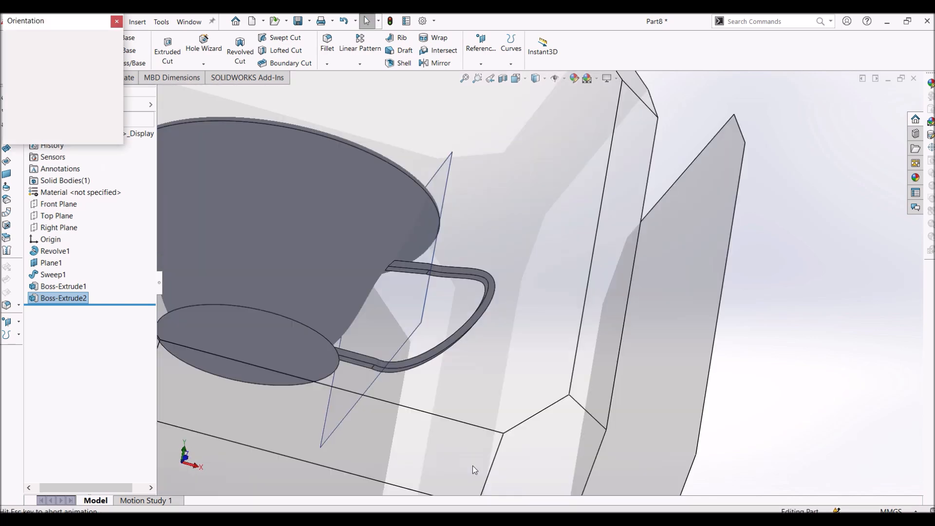
pyautogui.press('Escape')
pyautogui.click(409, 333)
pyautogui.press('space')
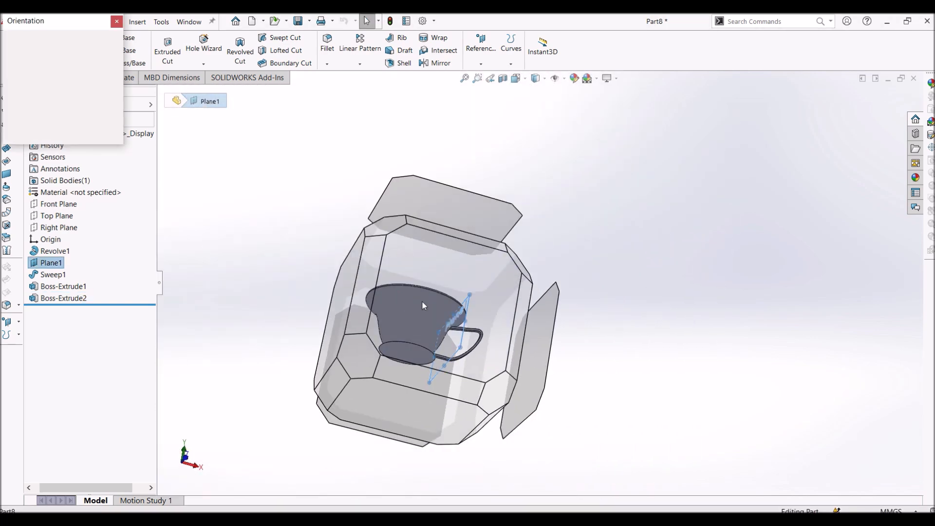
pyautogui.moveTo(533, 289); pyautogui.dragTo(496, 314, button='middle')
pyautogui.press('space')
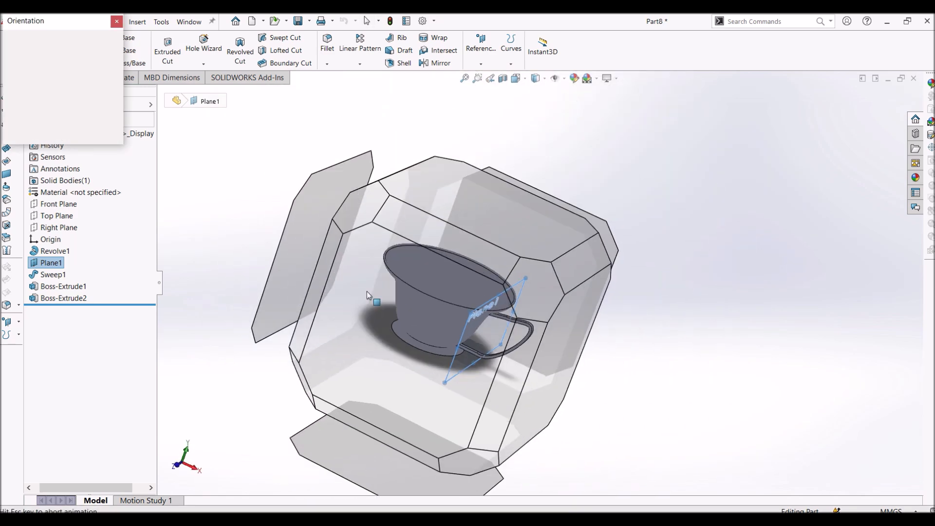
pyautogui.click(404, 328)
pyautogui.press('space')
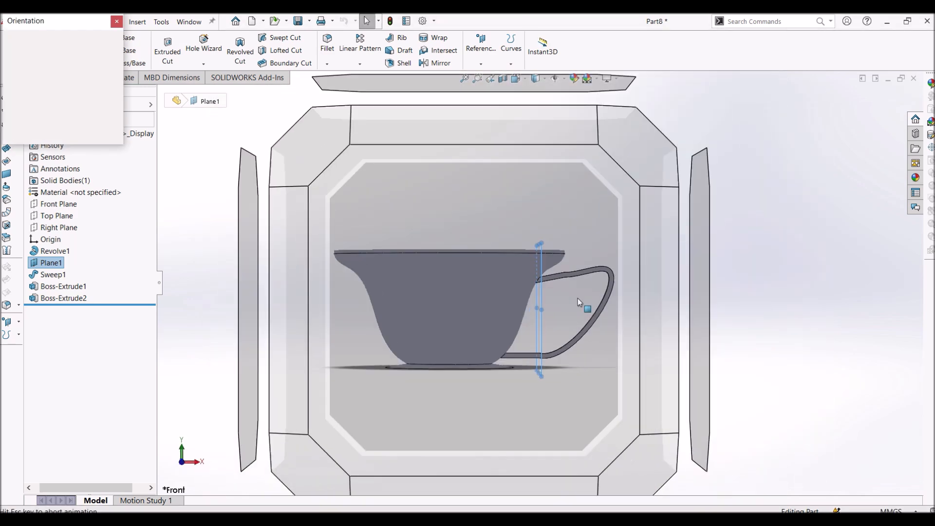
pyautogui.click(523, 245)
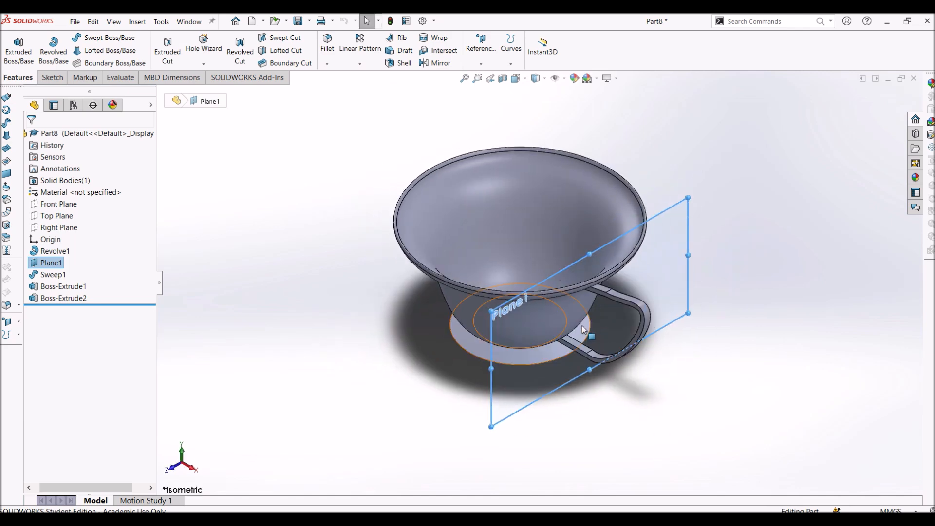
# Inspect the cup's outer wall, foot and handle joints up close, finishing in the front view with nothing selected
pyautogui.moveTo(583, 329); pyautogui.dragTo(779, 255, button='middle')
pyautogui.scroll(-1, 780, 254)
pyautogui.moveTo(340, 268); pyautogui.dragTo(244, 453, button='middle')
pyautogui.click(308, 329)
pyautogui.moveTo(372, 358); pyautogui.dragTo(356, 325, button='middle')
pyautogui.press('space')
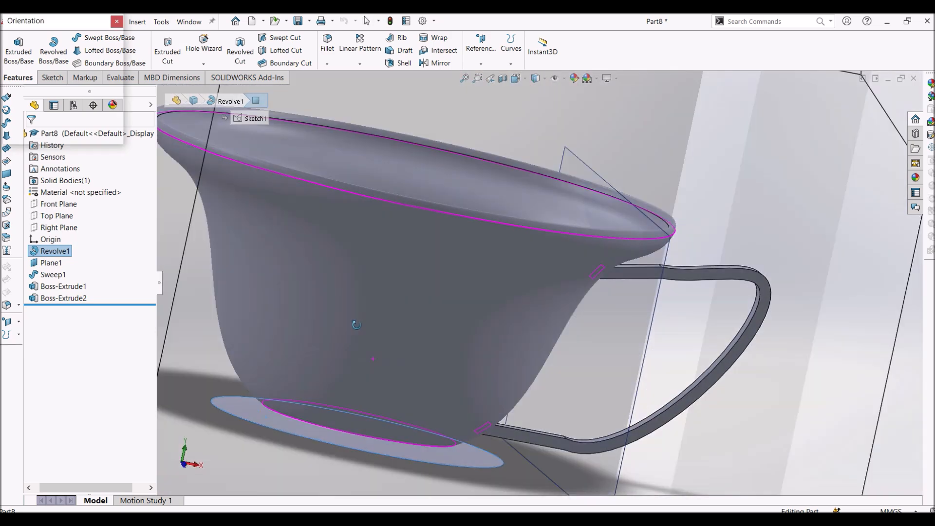
pyautogui.click(449, 370)
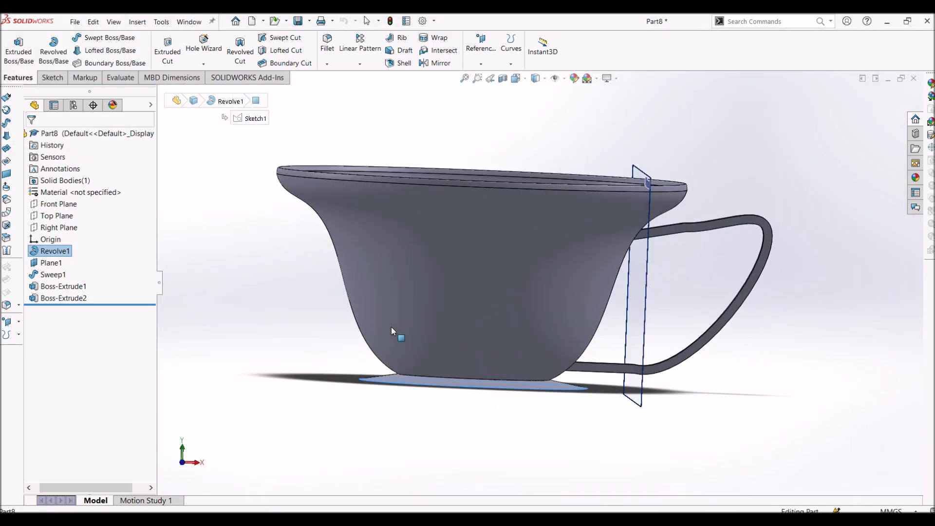
pyautogui.click(424, 394)
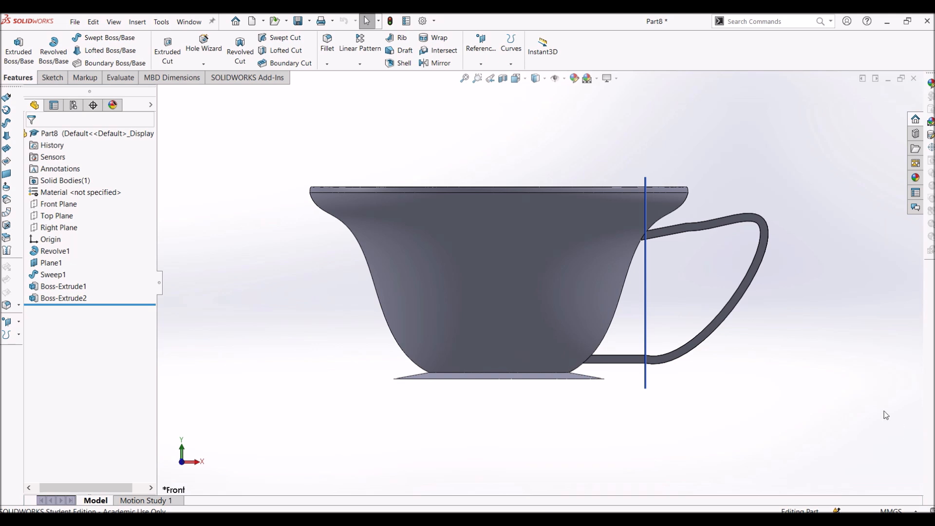
pyautogui.moveTo(412, 37)
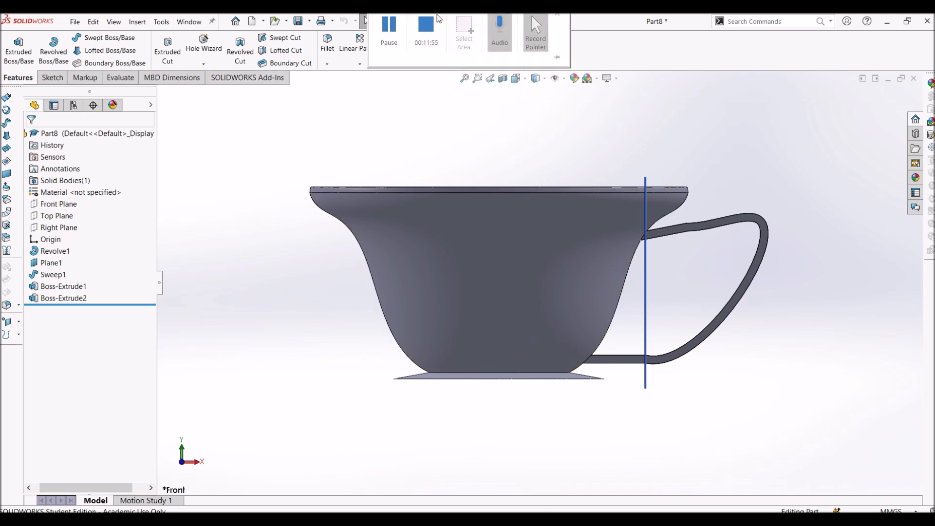